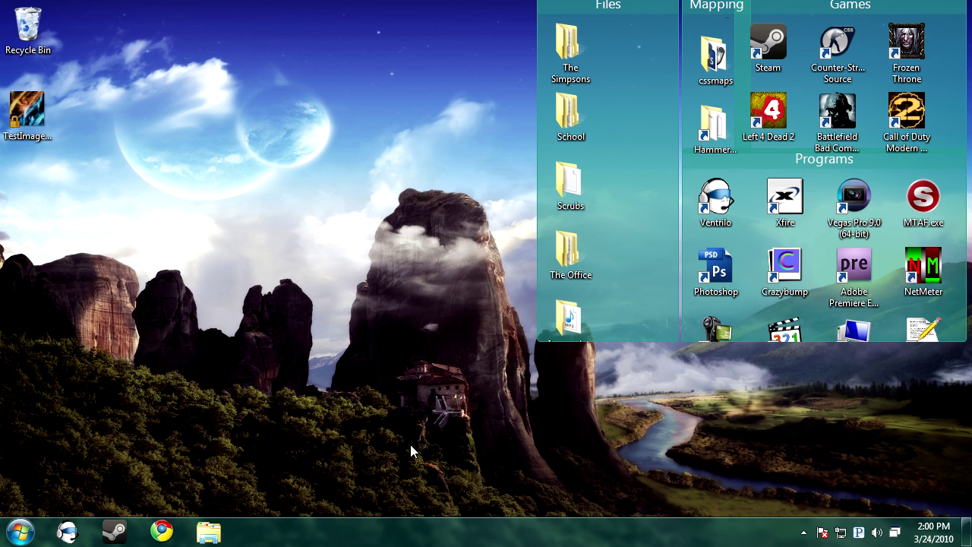
Step: Switch to CrazyBump by launching it from the desktop
click(305, 437)
mouse_move(740, 63)
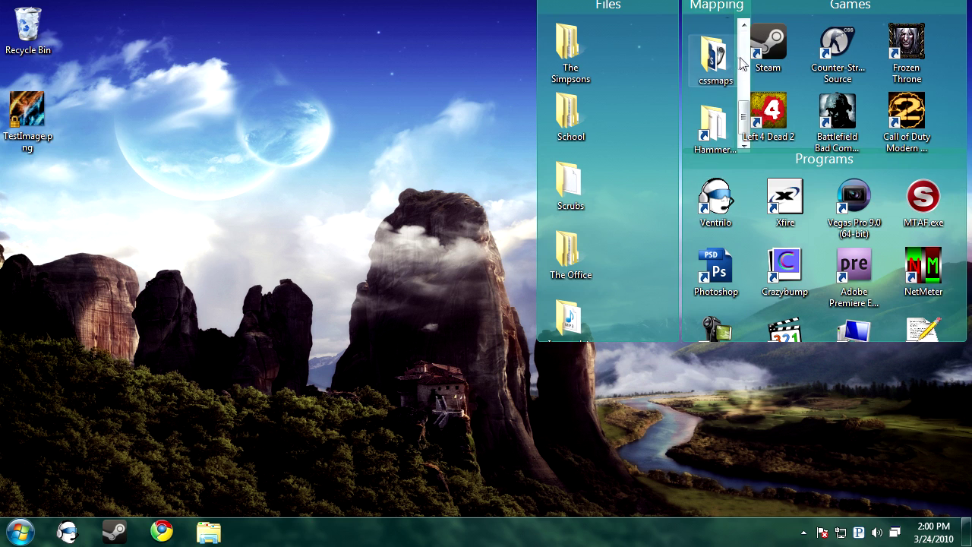
scroll(743, 124, up, 3)
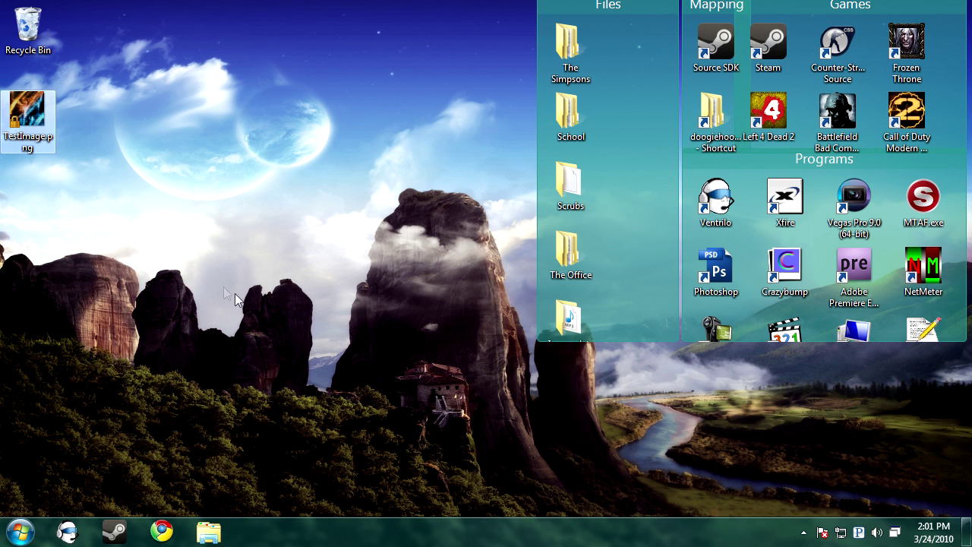
double_click(784, 268)
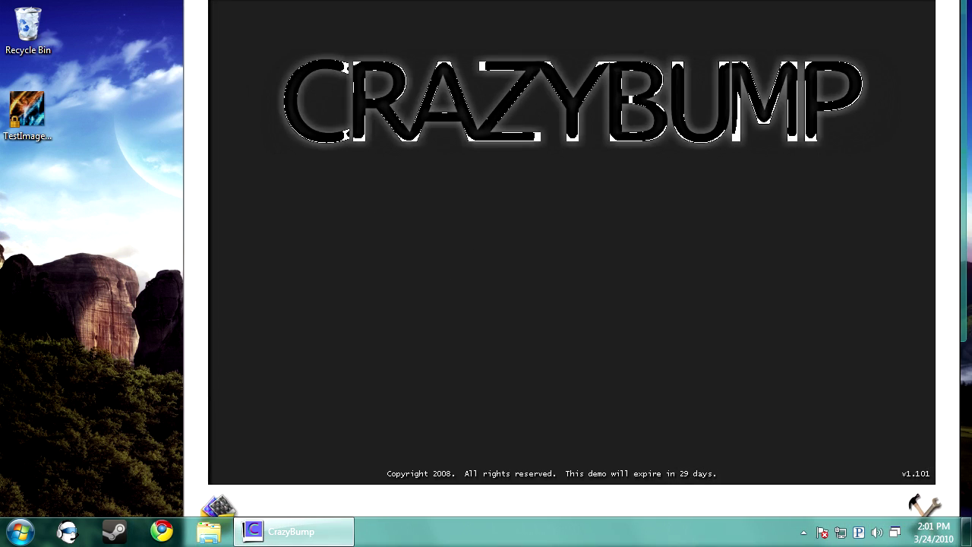
Step: Open TestImage.png from the desktop, look over the whole mosaic image, and close the viewer
click(35, 116)
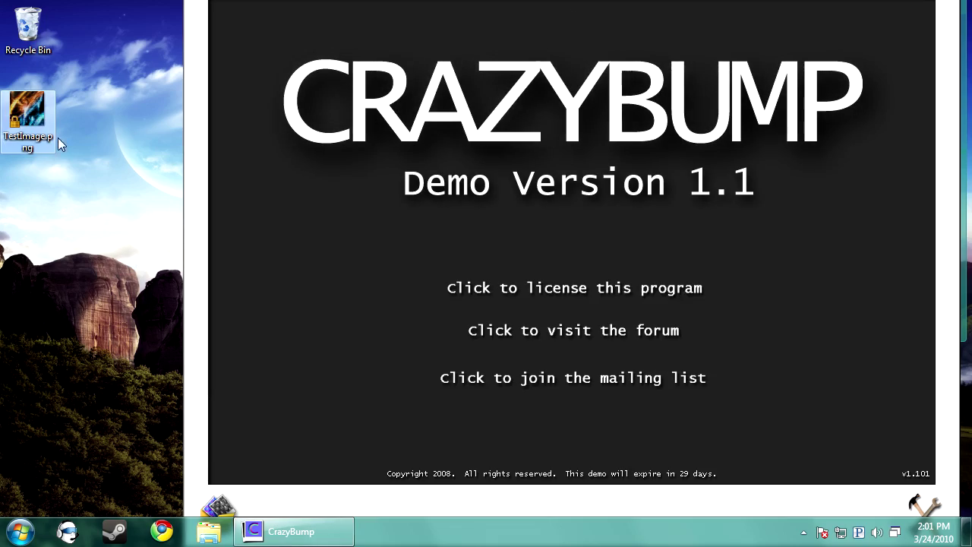
double_click(47, 137)
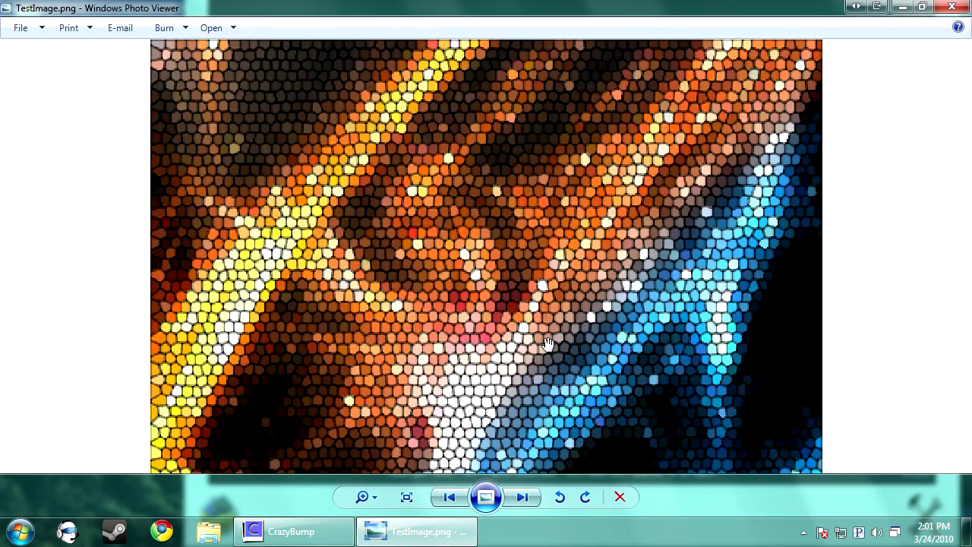
scroll(472, 247, down, 1)
drag(568, 331, 552, 187)
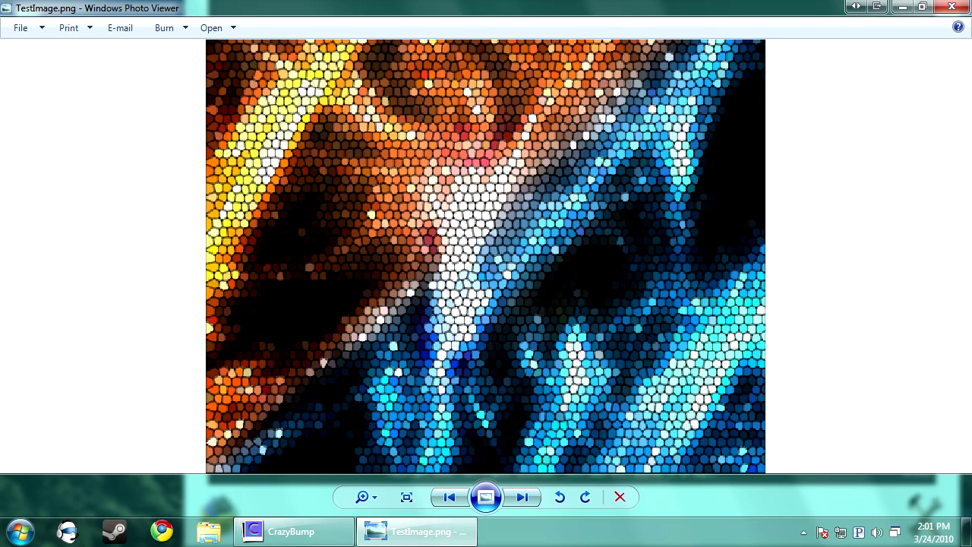
click(964, 12)
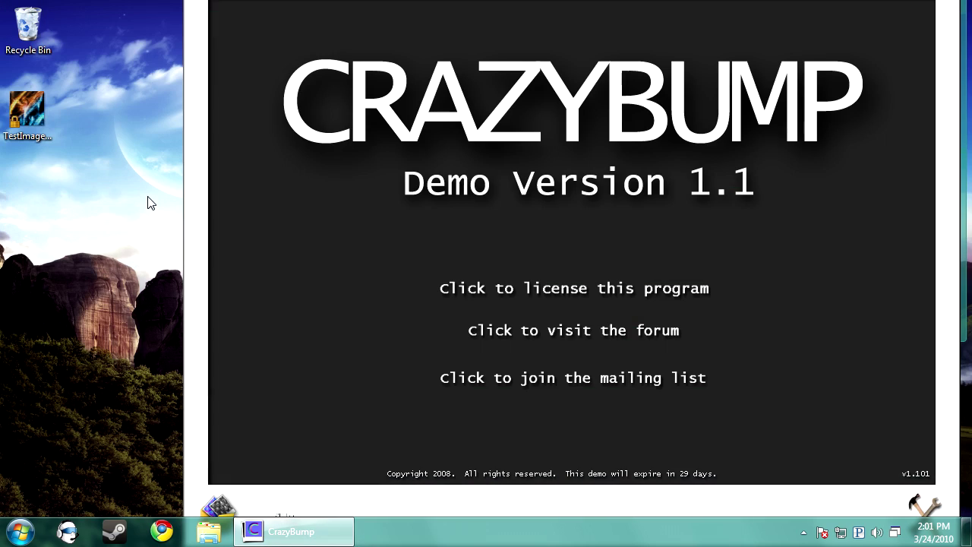
Step: Load TestImage.png from the desktop into CrazyBump and choose the first of the two suggested shapes
drag(32, 159, 299, 356)
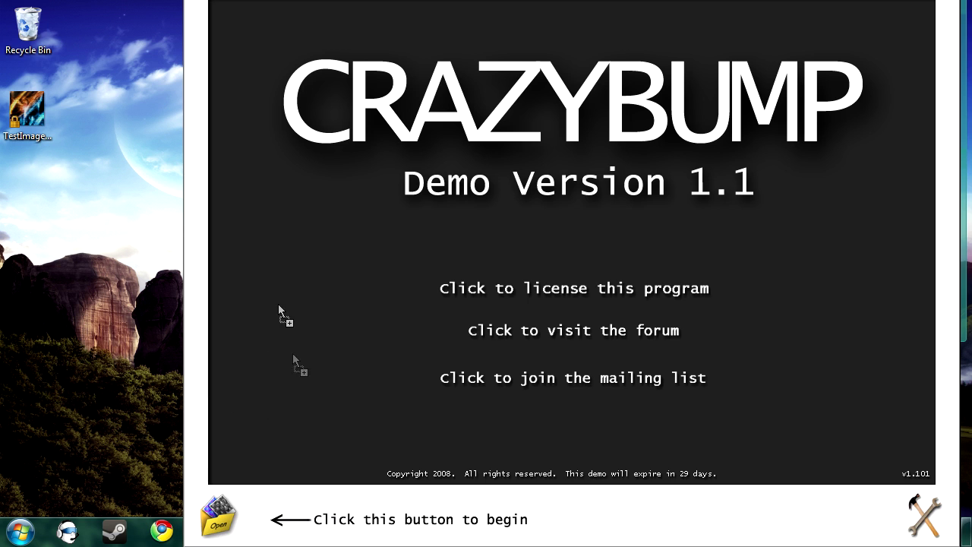
drag(281, 279, 299, 278)
click(521, 249)
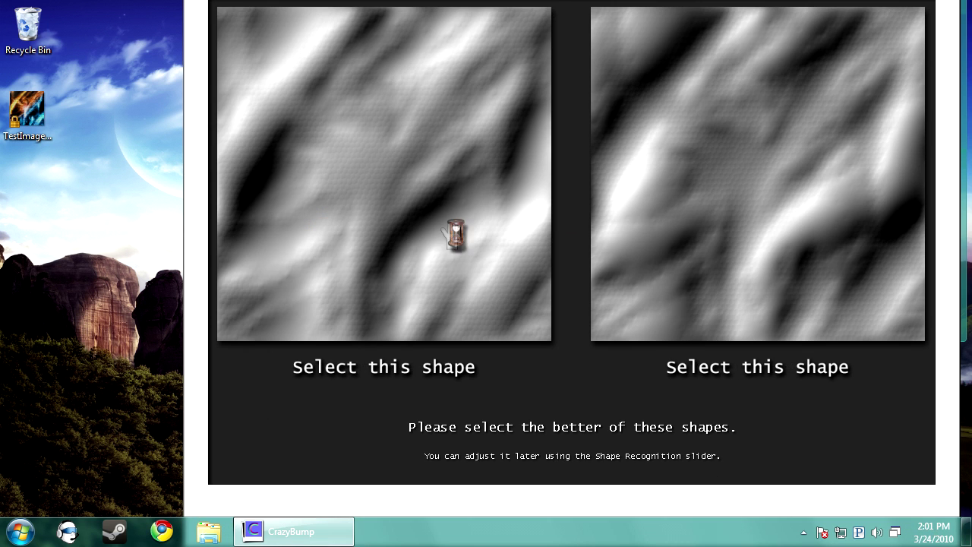
click(447, 250)
Step: Change the 3D preview object to Box
drag(718, 202, 722, 64)
click(824, 418)
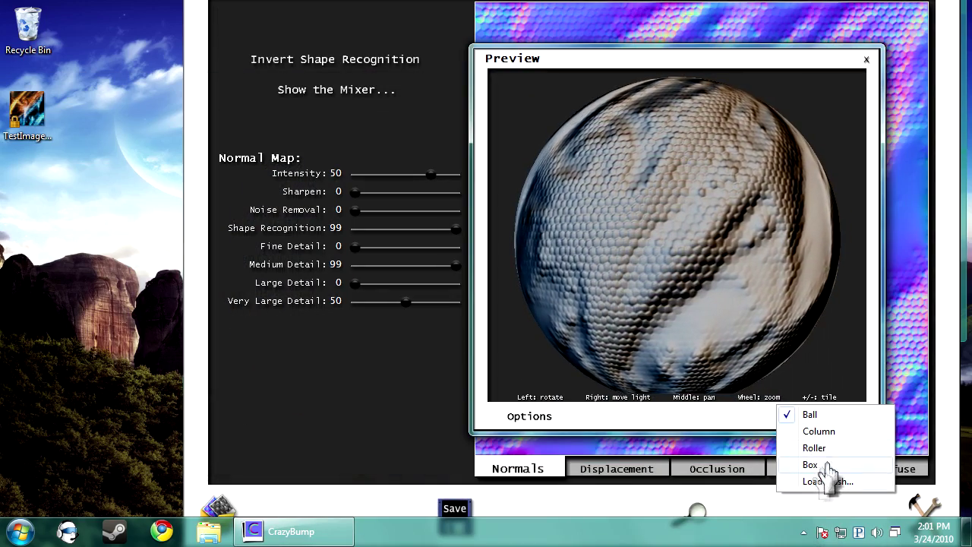
click(810, 465)
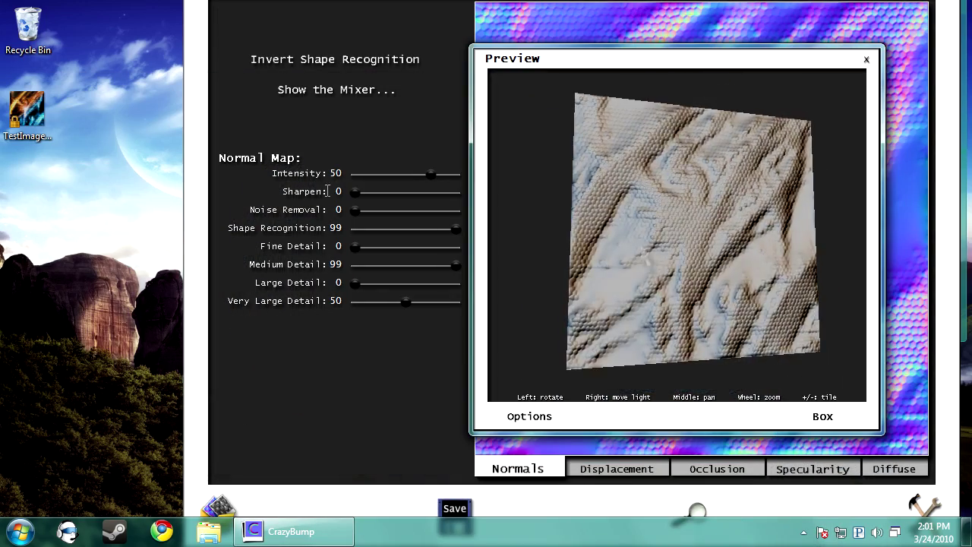
Step: Set the normal map's Shape Recognition to 0, then shrink the 3D preview window and move it off the sliders
drag(453, 228, 279, 230)
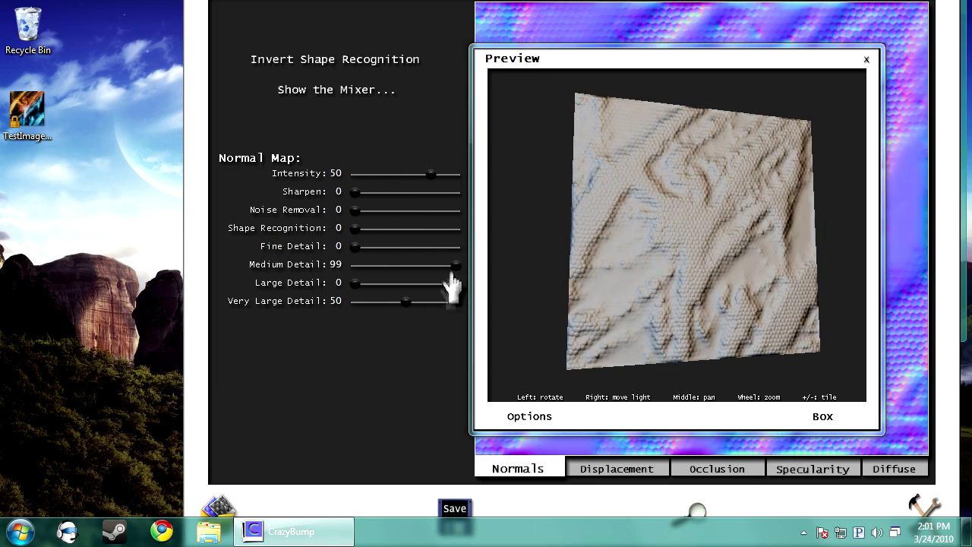
drag(653, 59, 273, 99)
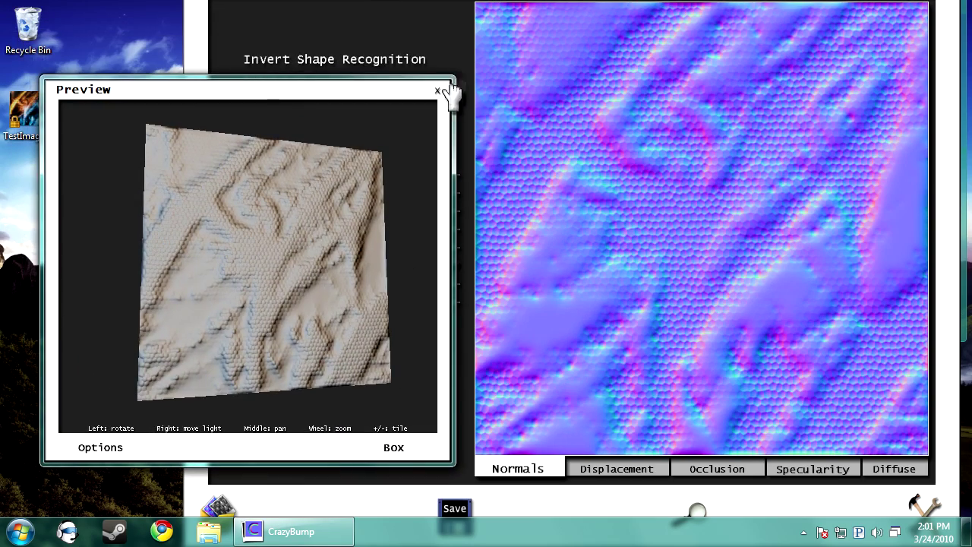
drag(443, 87, 350, 176)
drag(264, 215, 208, 309)
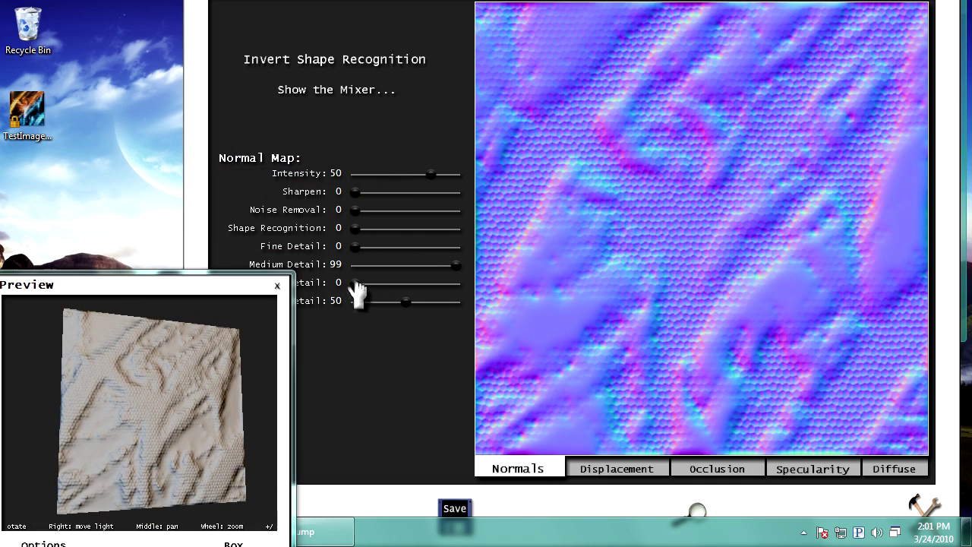
Step: Set the normal map's Fine Detail to 99, Large Detail to 20, Very Large Detail to 0 and Intensity to 23
drag(357, 248, 303, 311)
drag(458, 283, 372, 292)
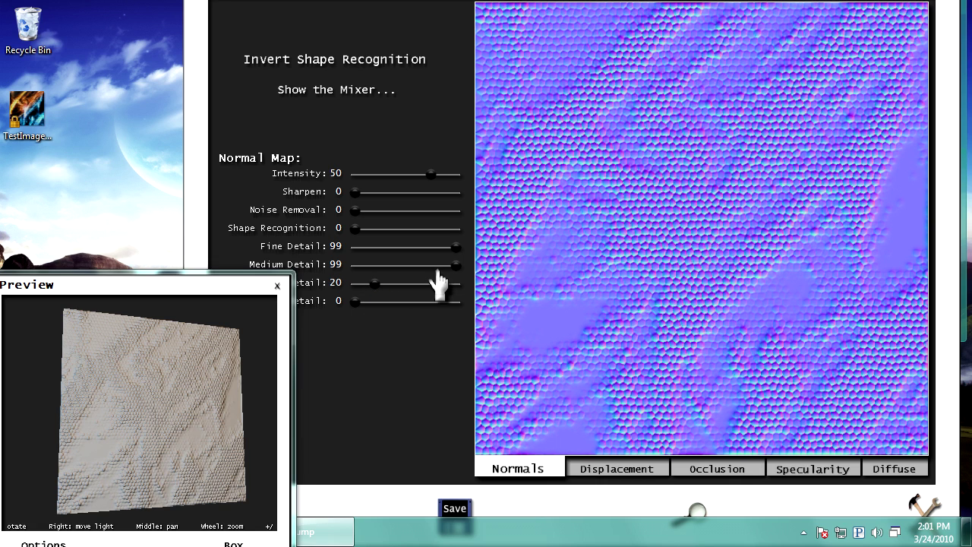
drag(429, 175, 412, 176)
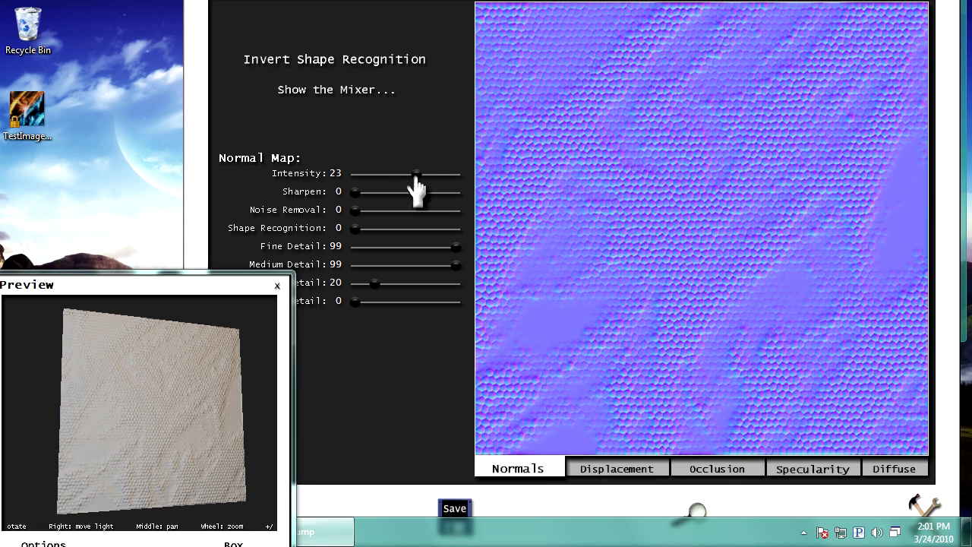
Step: Examine the bump effect on the preview box from different angles and light directions, and close the 3D preview
drag(188, 284, 604, 114)
drag(673, 241, 632, 238)
right_drag(632, 238, 612, 179)
drag(612, 188, 628, 194)
click(785, 114)
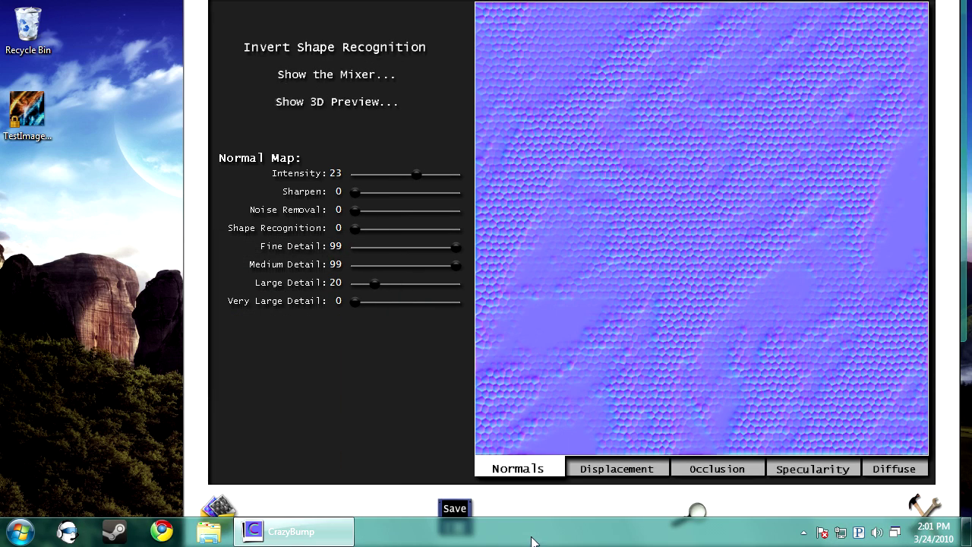
Step: Save the normal map to the desktop as a PNG named TestImage_NRM and close CrazyBump
click(454, 507)
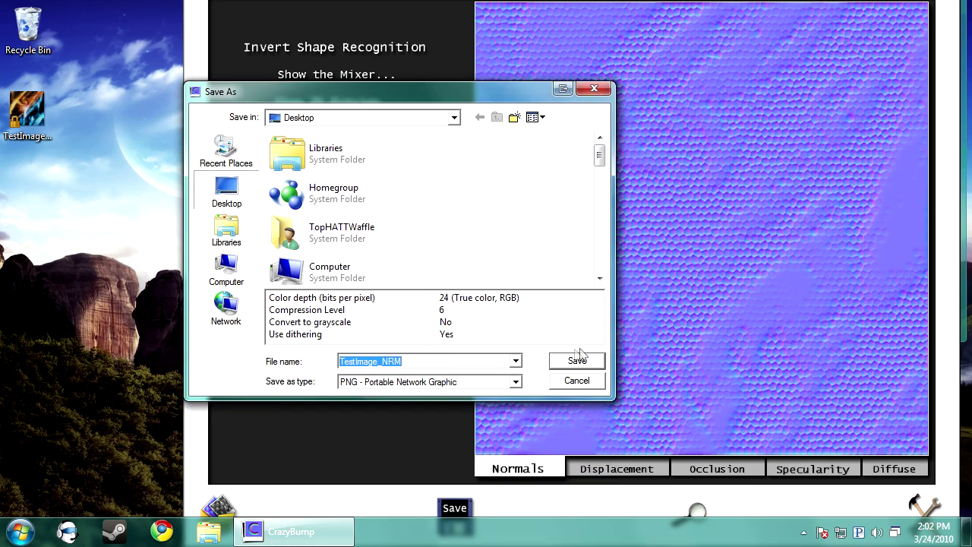
click(579, 358)
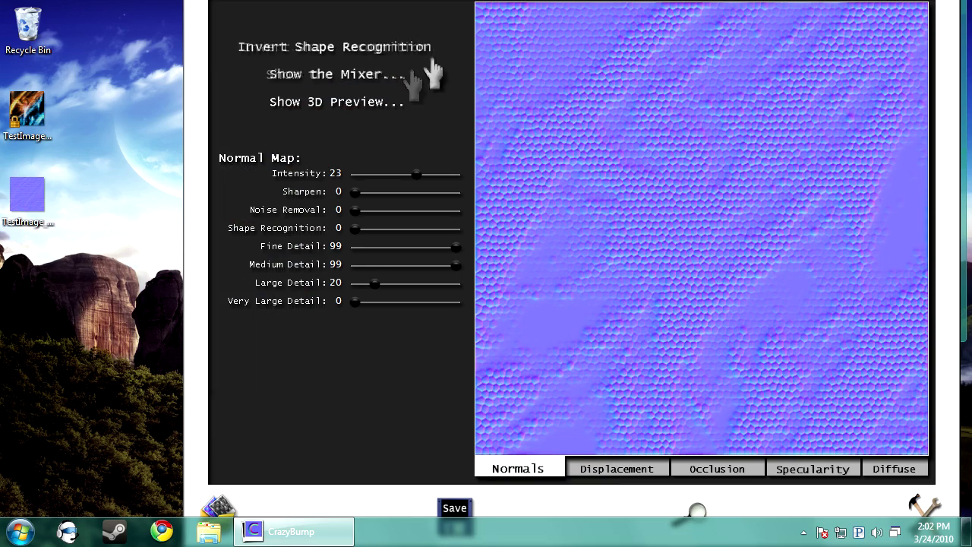
drag(594, 2, 451, 129)
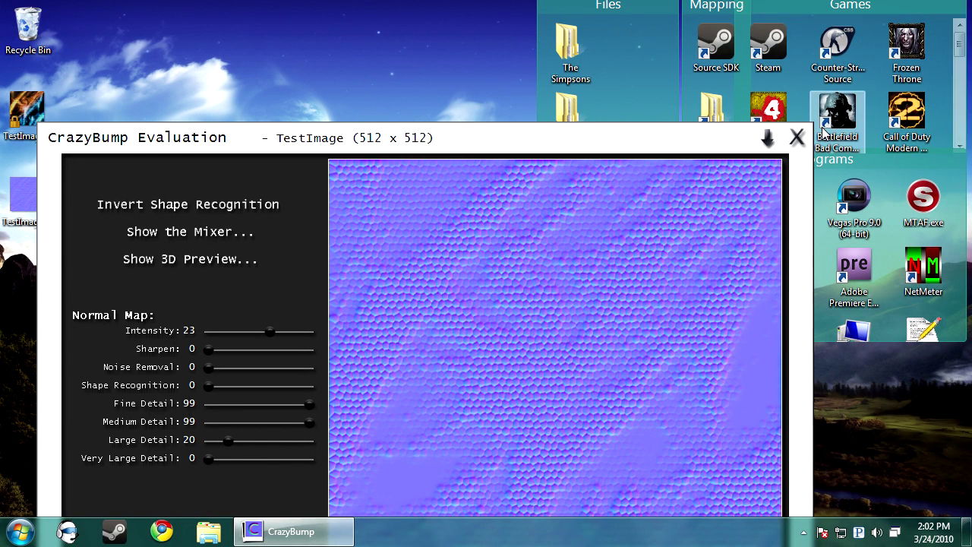
click(796, 137)
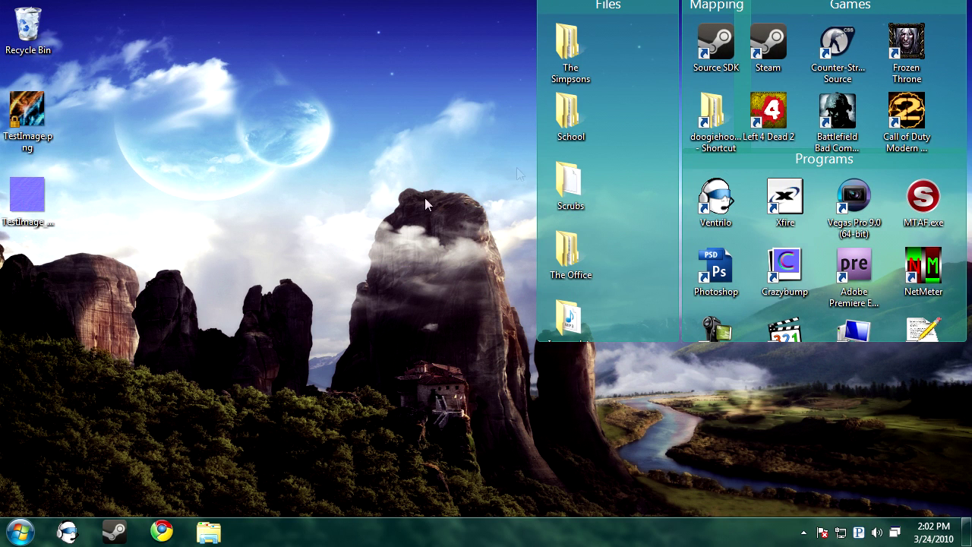
Step: Open the test folder under counter-strike source, cstrike, materials, and minimize its window
double_click(713, 116)
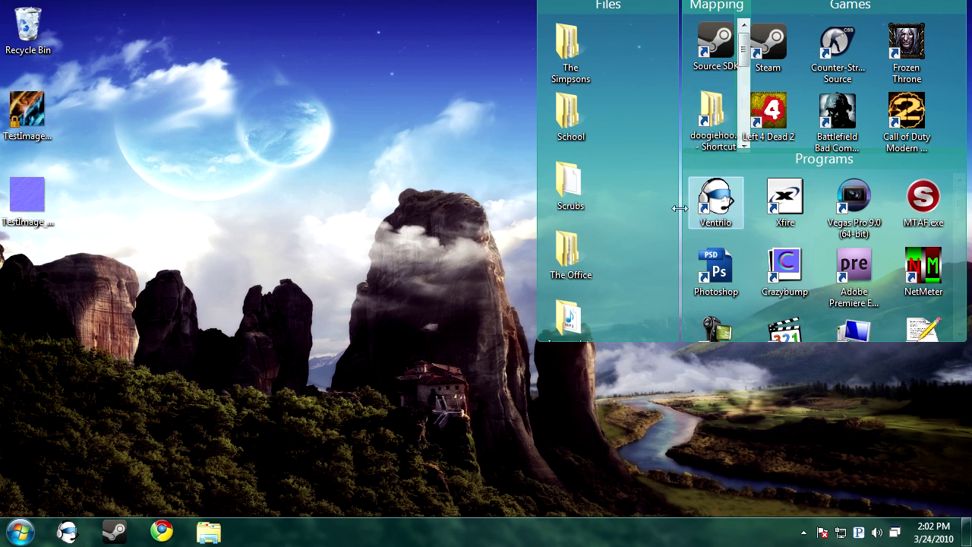
double_click(573, 118)
double_click(571, 135)
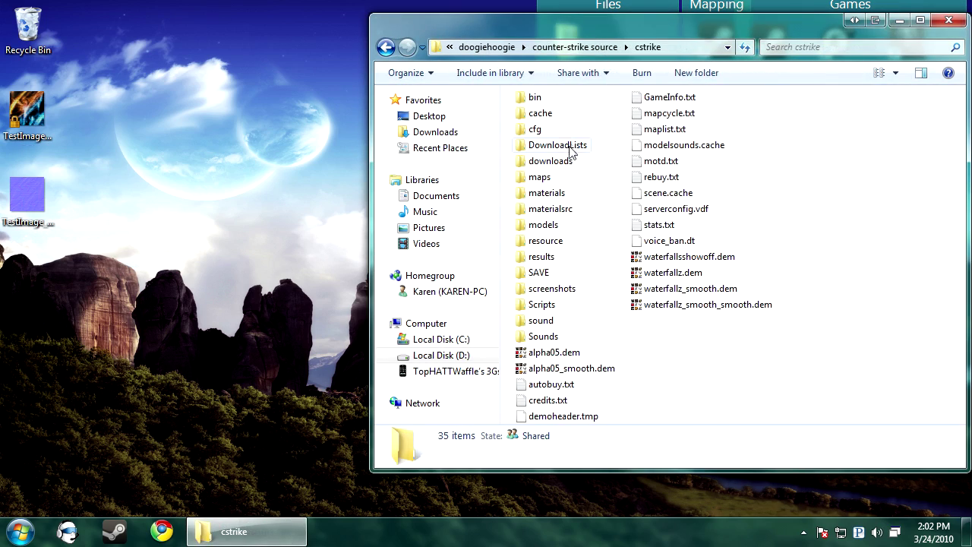
double_click(556, 199)
scroll(620, 276, down, 12)
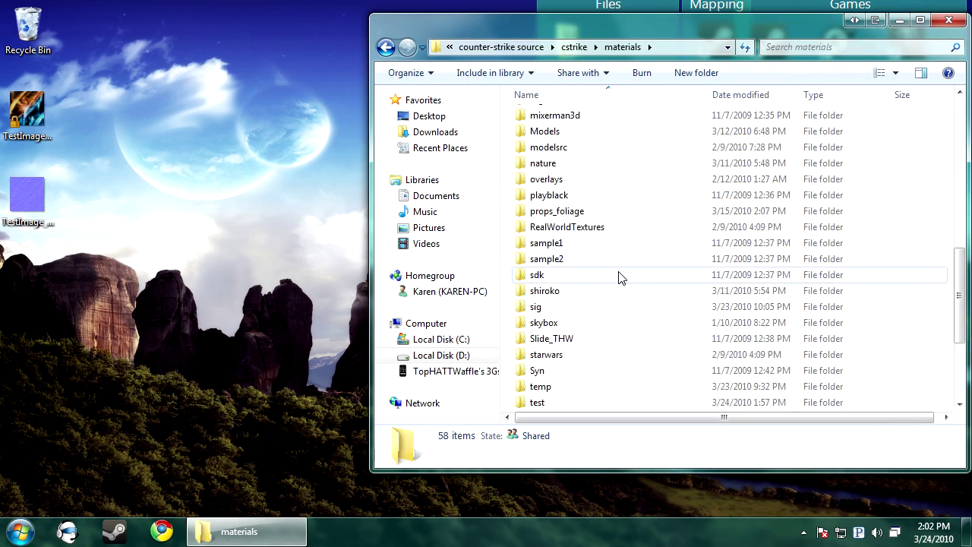
double_click(564, 353)
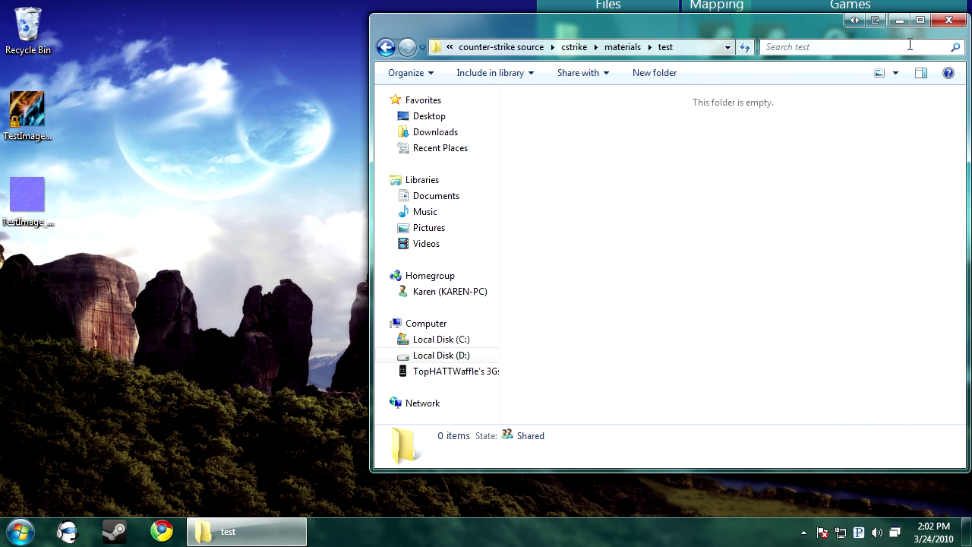
click(899, 20)
Step: Launch VTFEdit and import TestImage.png from the desktop with the preset VTF options
scroll(714, 114, down, 2)
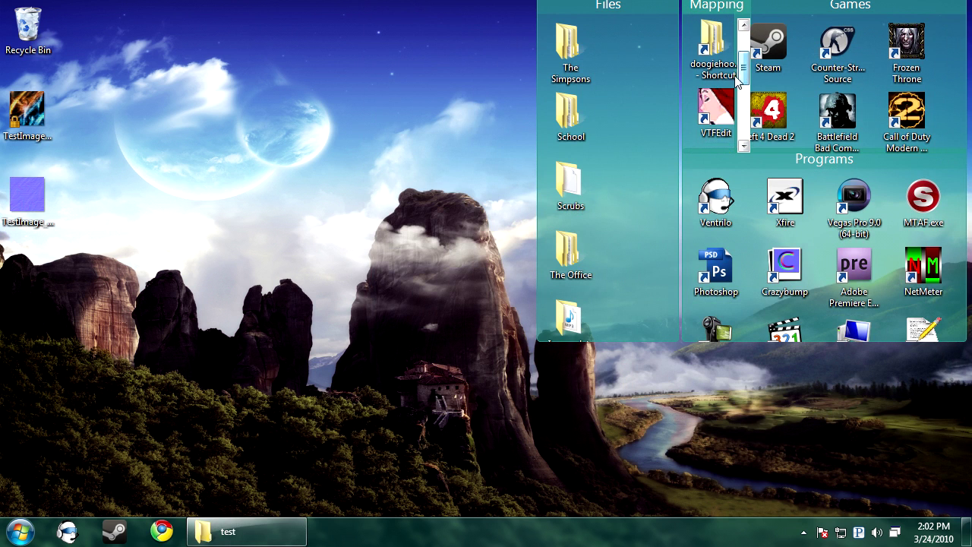
double_click(710, 114)
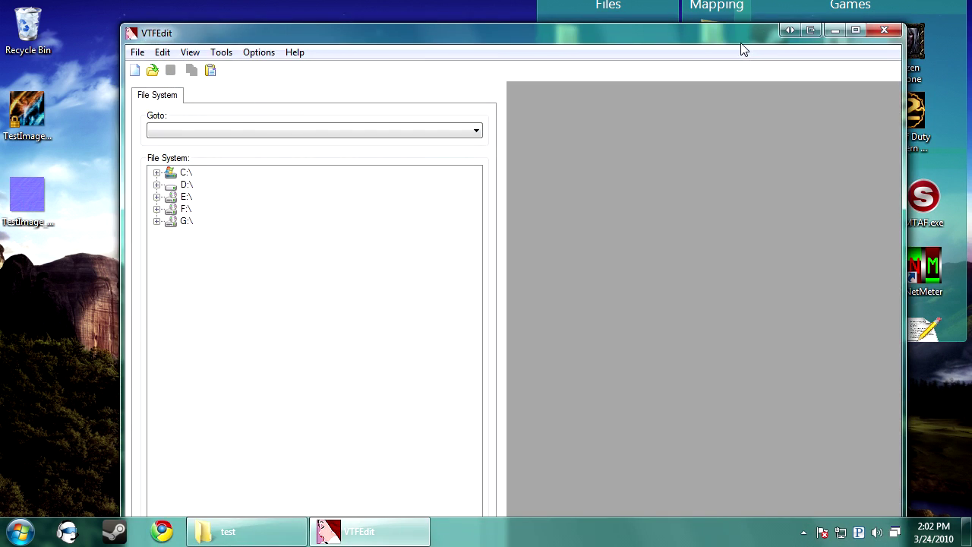
click(173, 43)
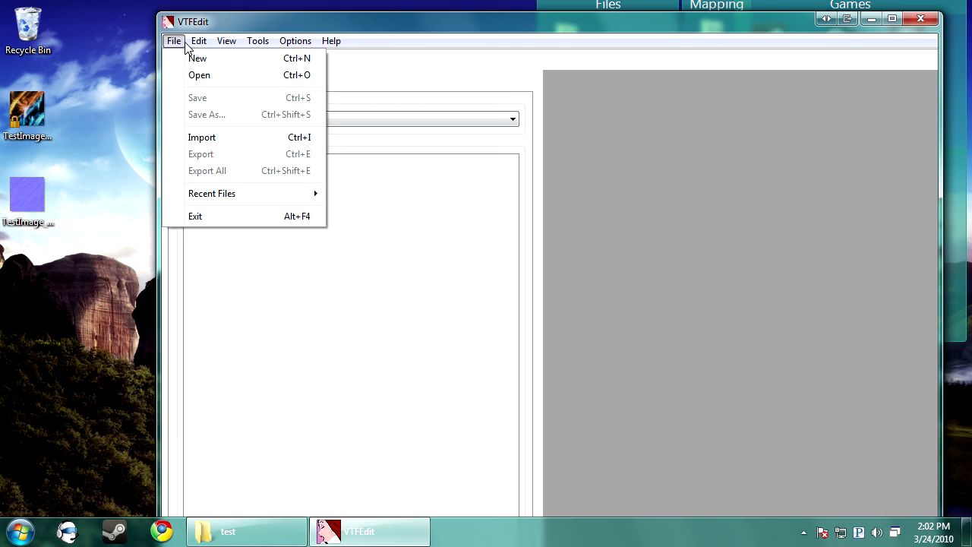
click(226, 139)
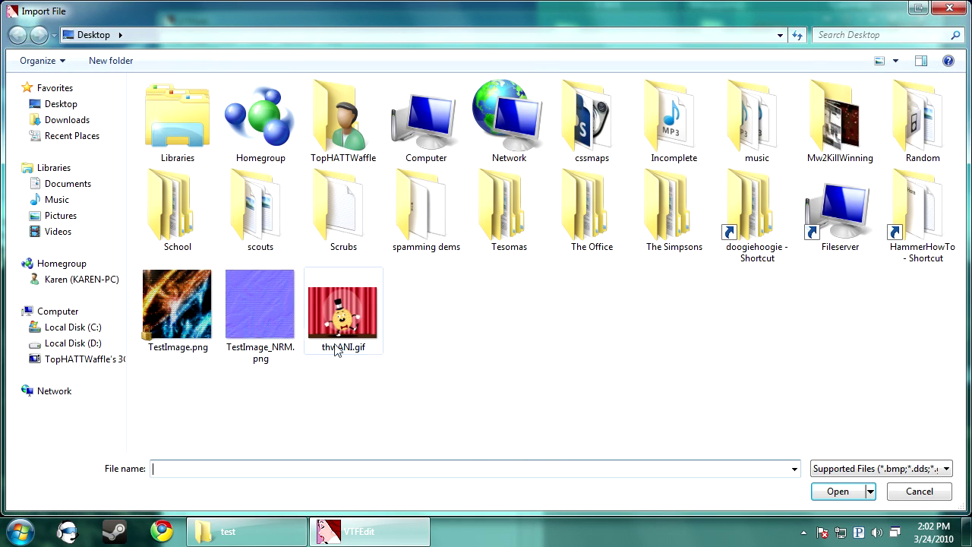
click(161, 317)
double_click(196, 307)
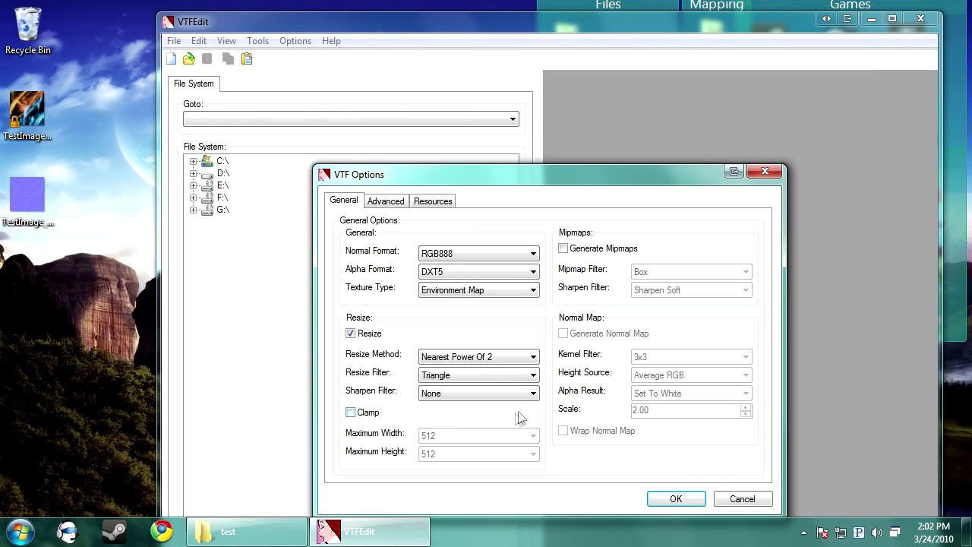
click(676, 499)
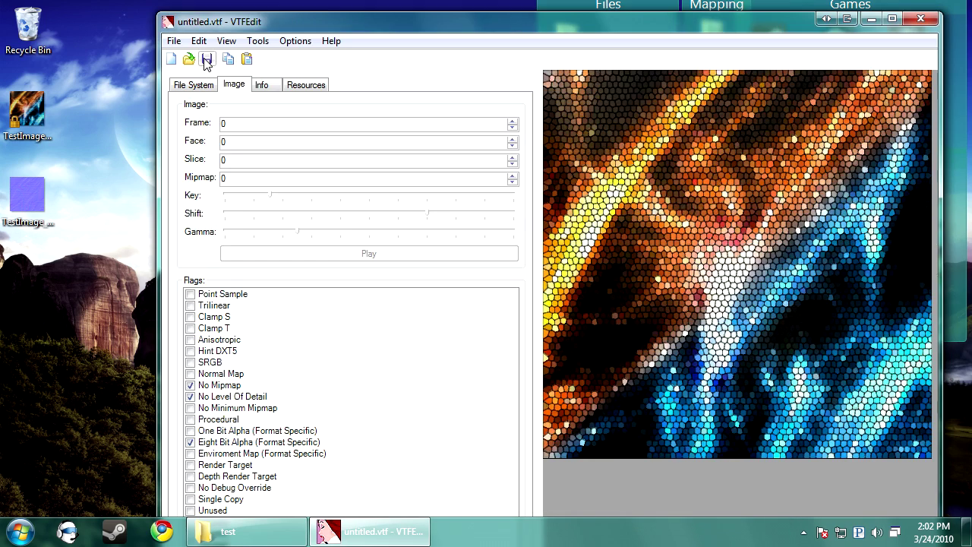
Step: Save the imported texture to the desktop as a VTF file named Refract_tnt
click(207, 58)
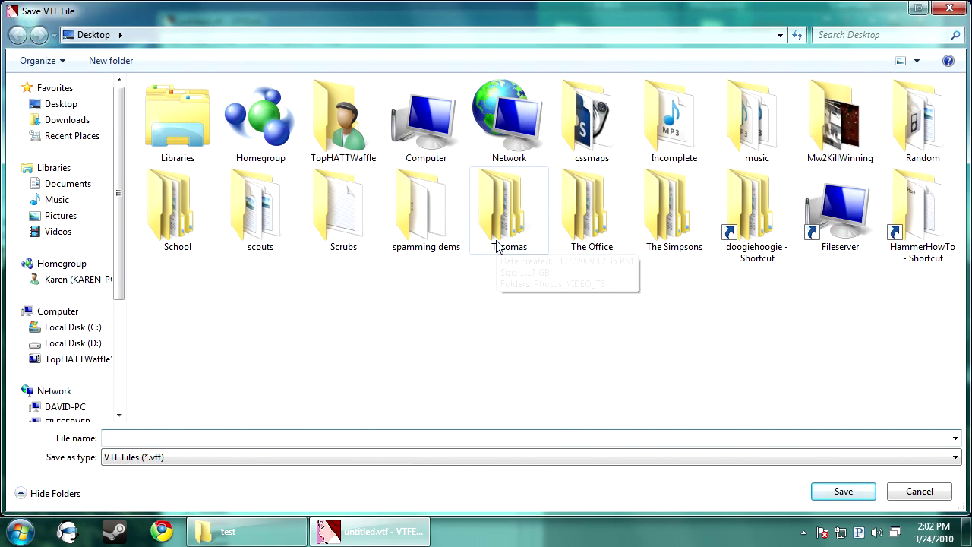
text(Refract_tnt)
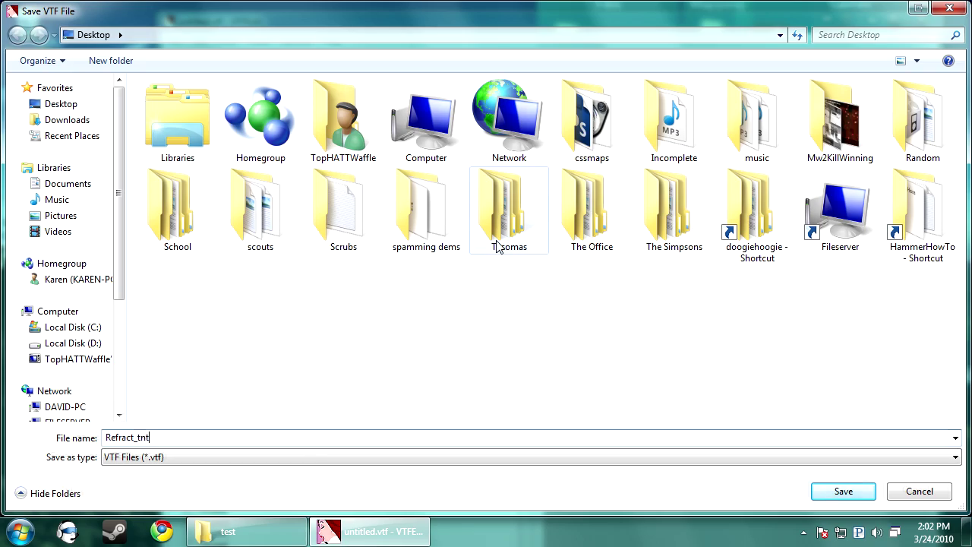
key(Return)
Step: Import TestImage_NRM.png from the desktop with the preset VTF options
click(174, 41)
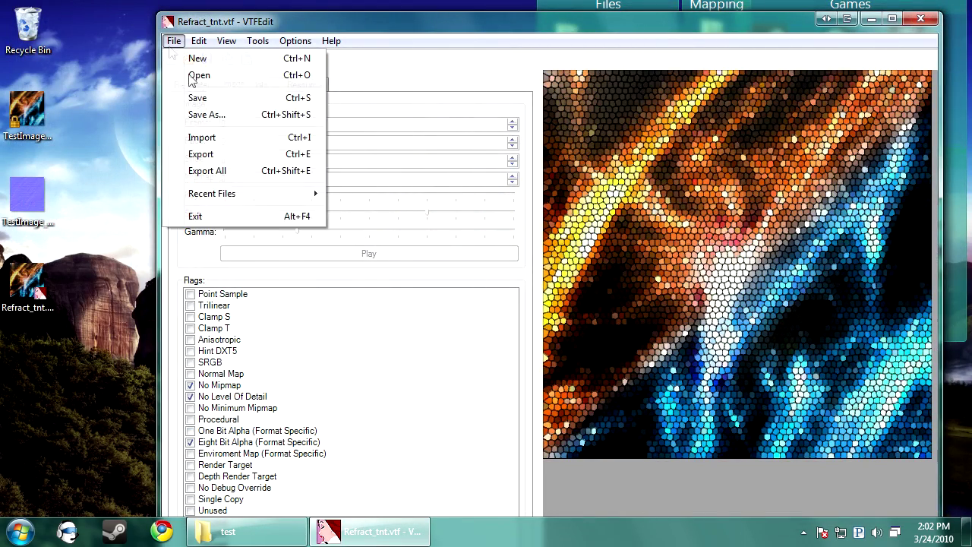
click(227, 139)
double_click(276, 315)
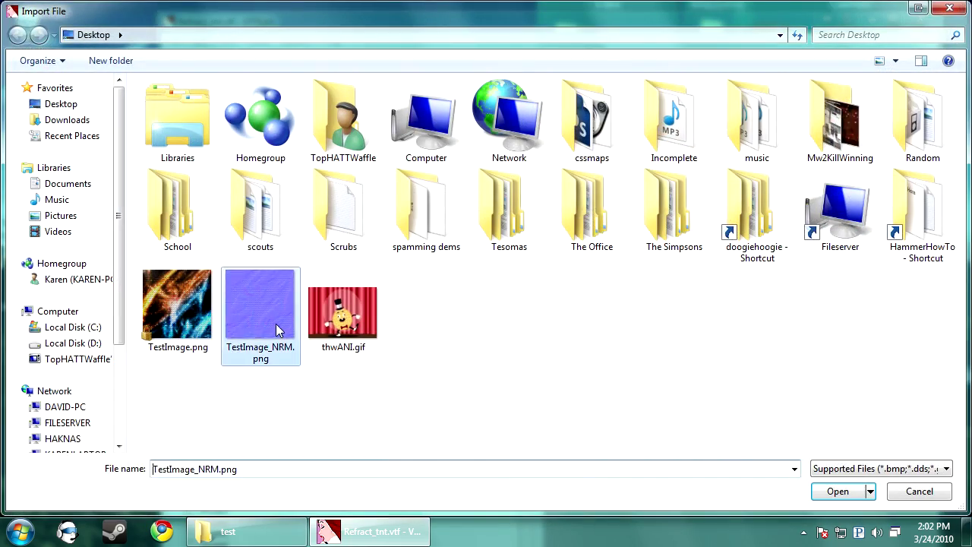
click(662, 495)
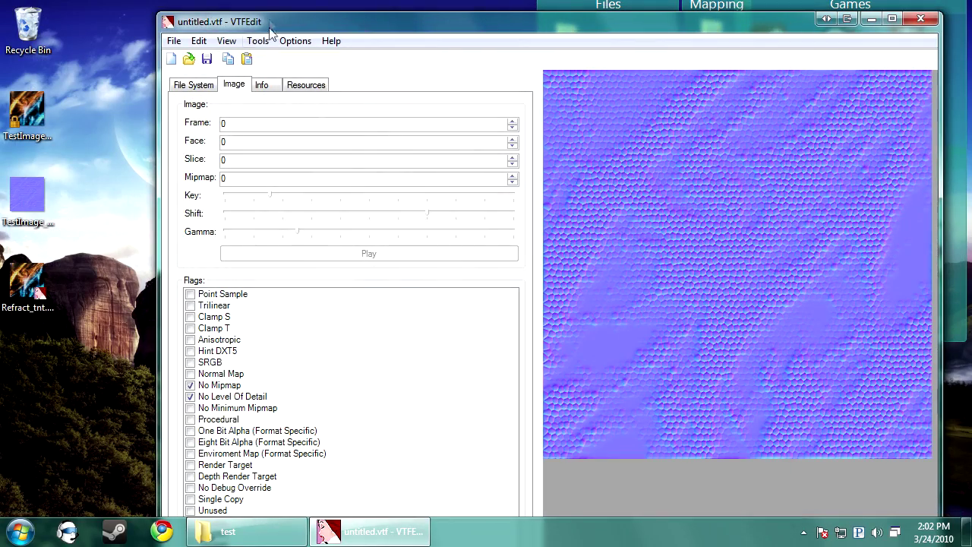
Step: Save the imported normal map to the desktop as a VTF file named refract_nrm
click(206, 60)
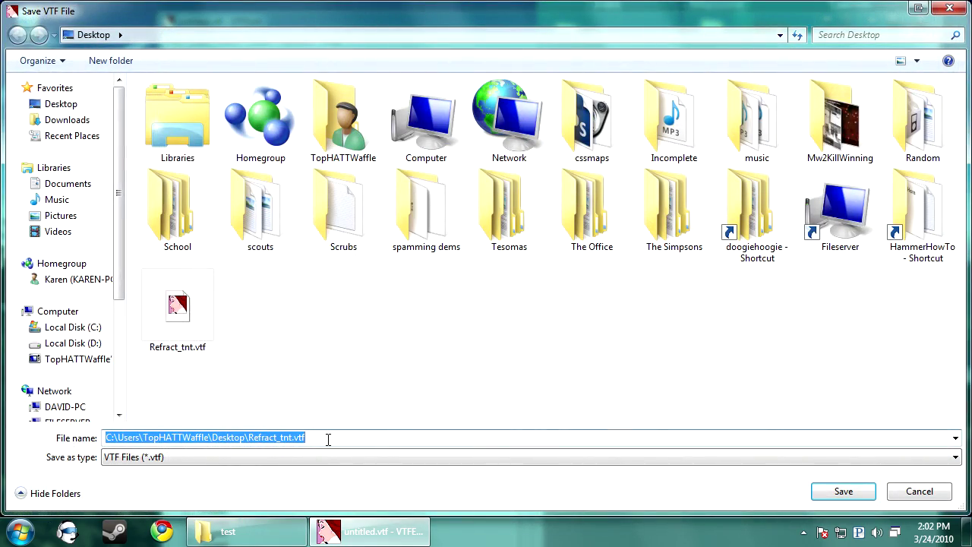
text(refract)
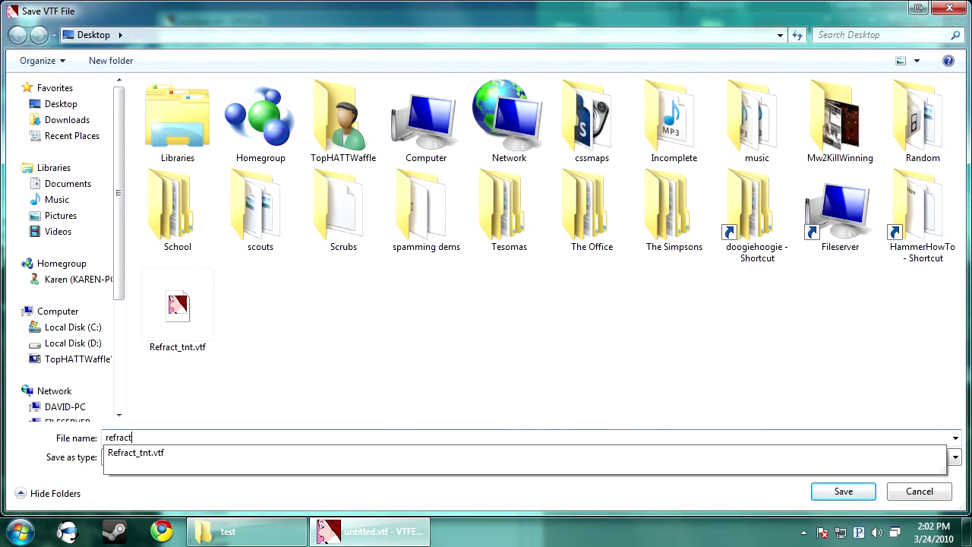
text(_nrm)
key(Return)
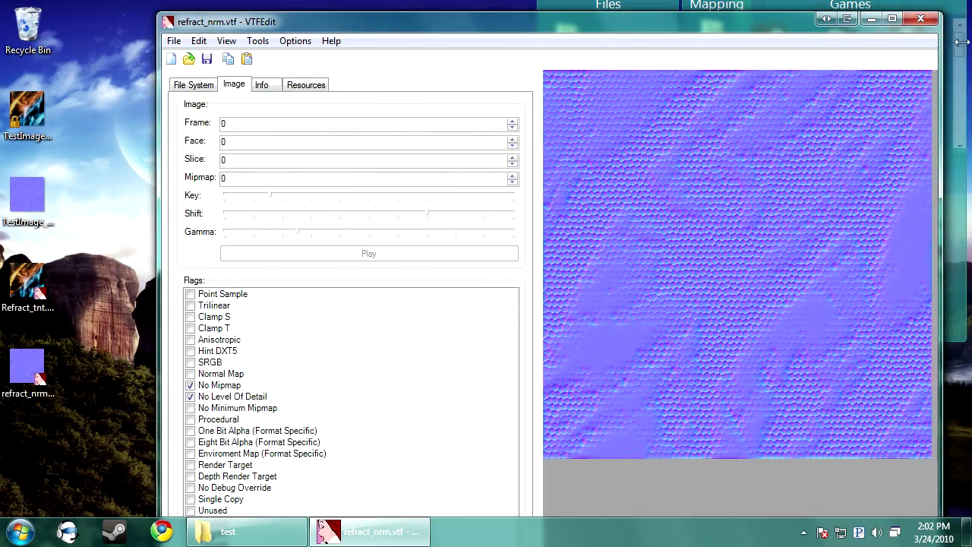
Step: Close VTFEdit and copy refract_nrm.vtf and Refract_tnt.vtf from the desktop into the test materials folder
click(921, 18)
click(247, 530)
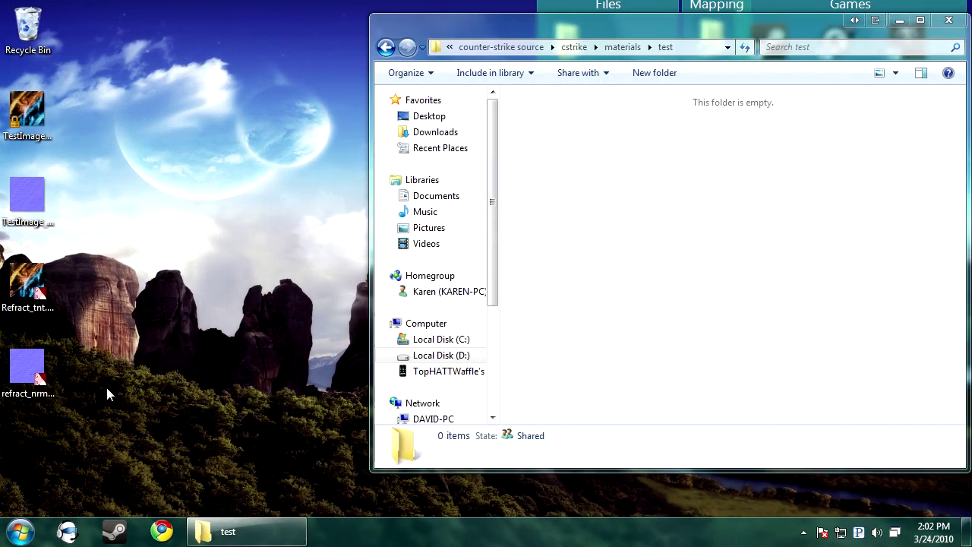
drag(643, 27, 258, 135)
Step: Launch VMTMaker.exe from the VMTMaker_1_0_5_fix folder under cssmaps, tools, and move the test folder window clear of it
mouse_move(741, 46)
drag(741, 45, 744, 110)
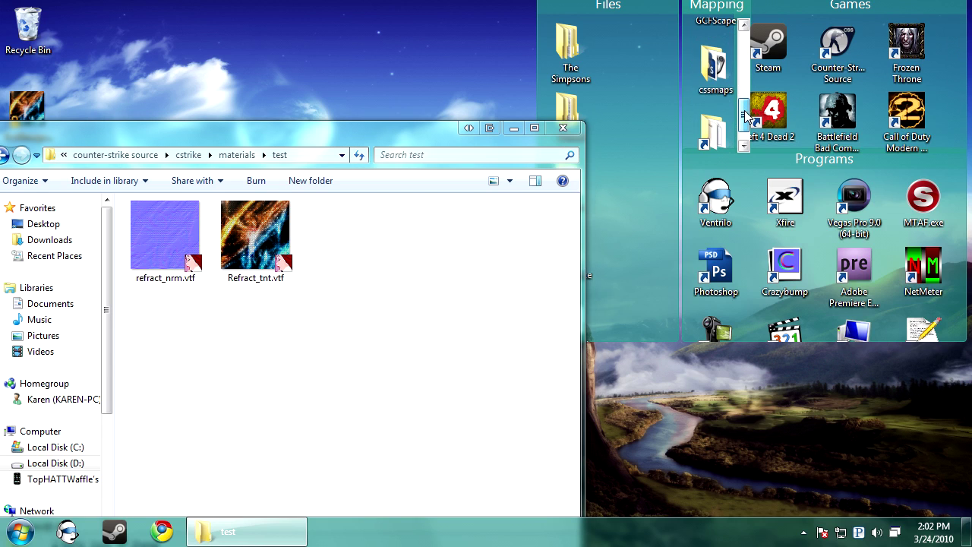
double_click(716, 66)
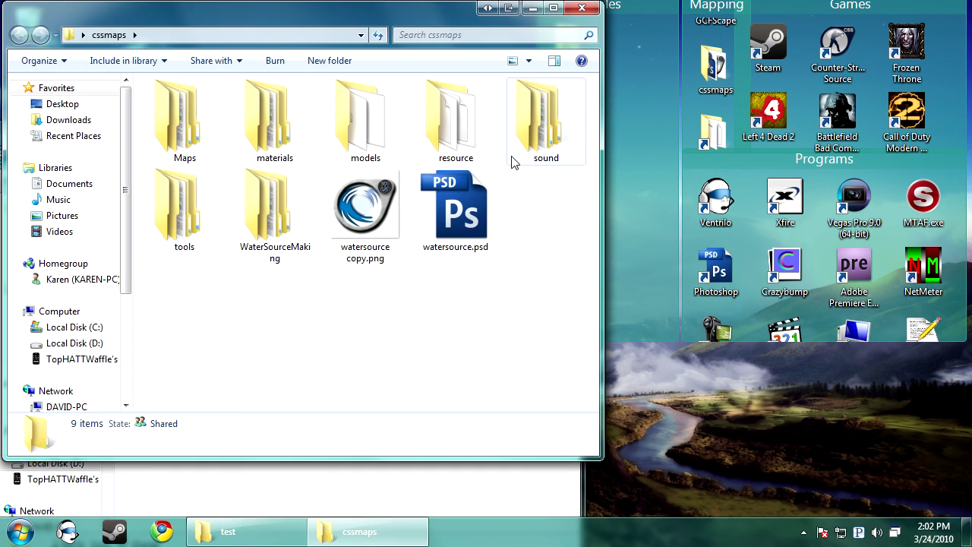
double_click(202, 246)
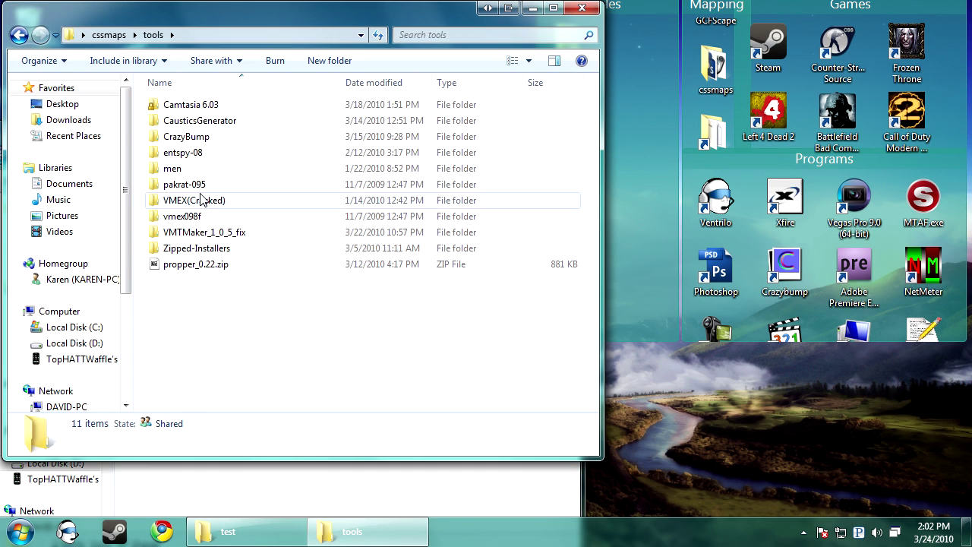
double_click(202, 232)
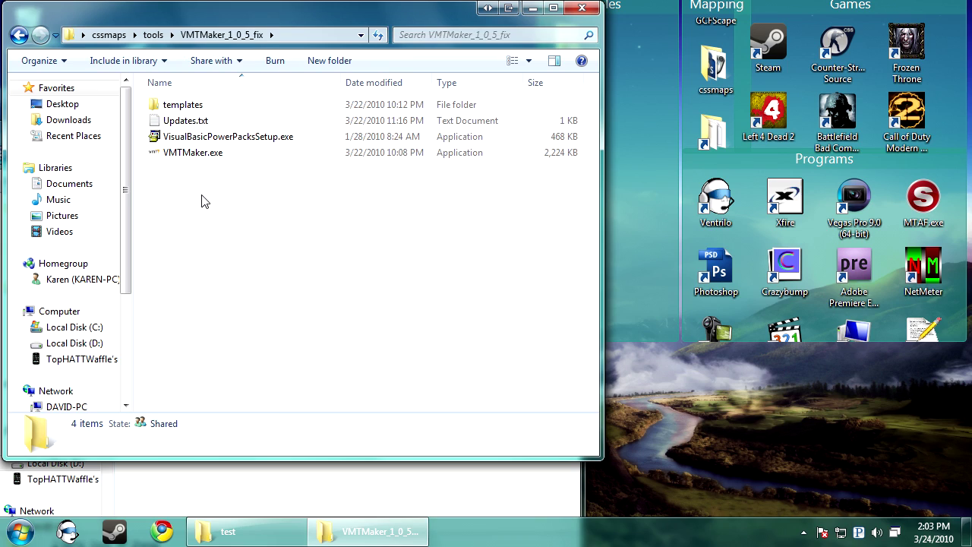
double_click(194, 155)
click(372, 479)
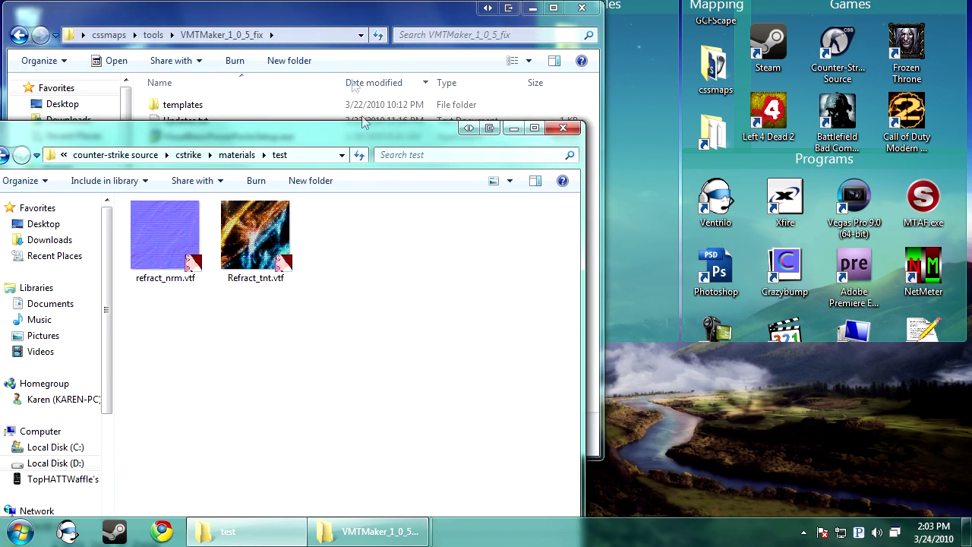
drag(363, 123, 784, 59)
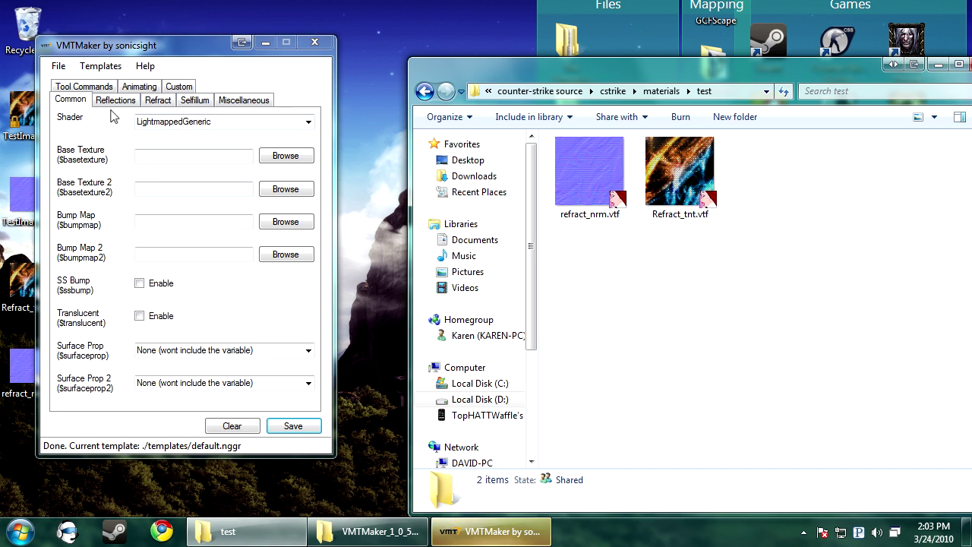
Step: Set the material's shader to Refract and assign refract_nrm.vtf from the test folder as its normal map
click(307, 121)
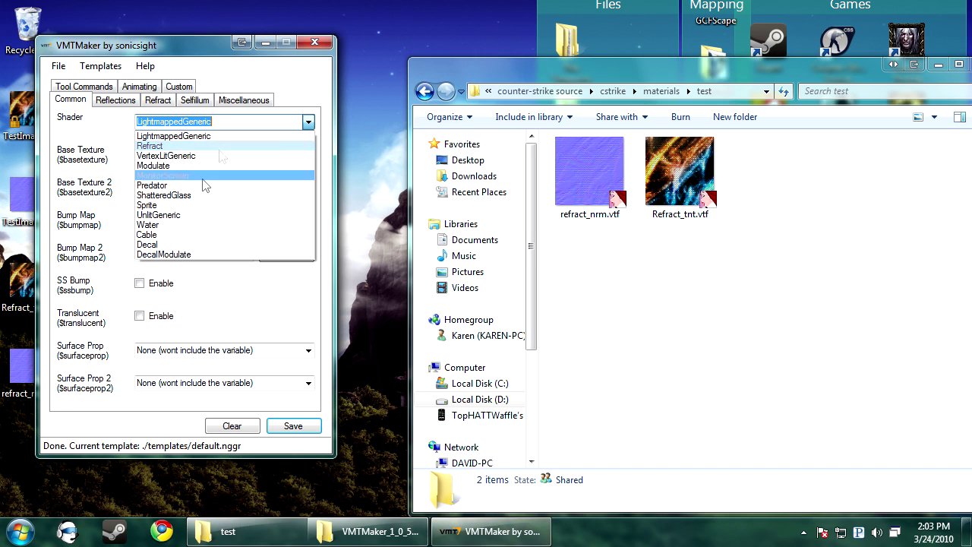
click(190, 145)
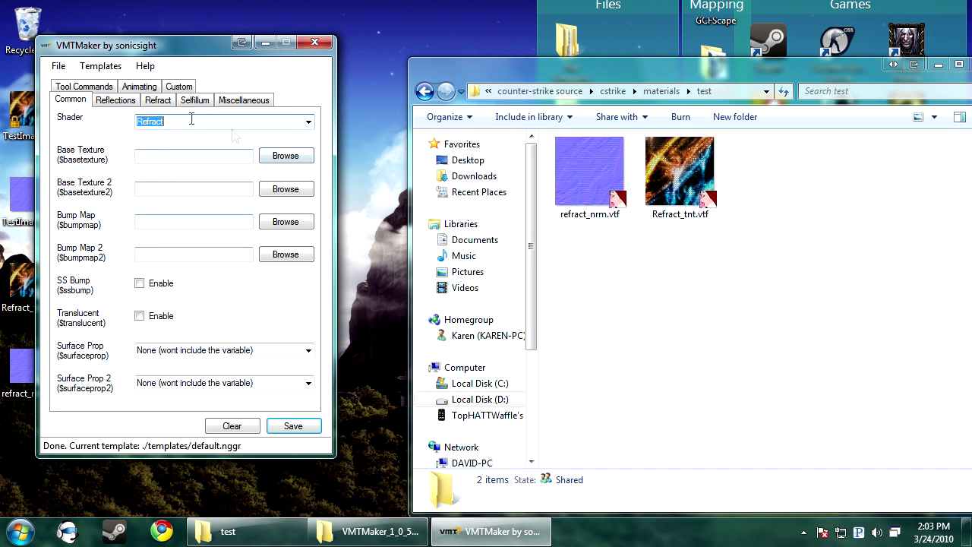
click(155, 102)
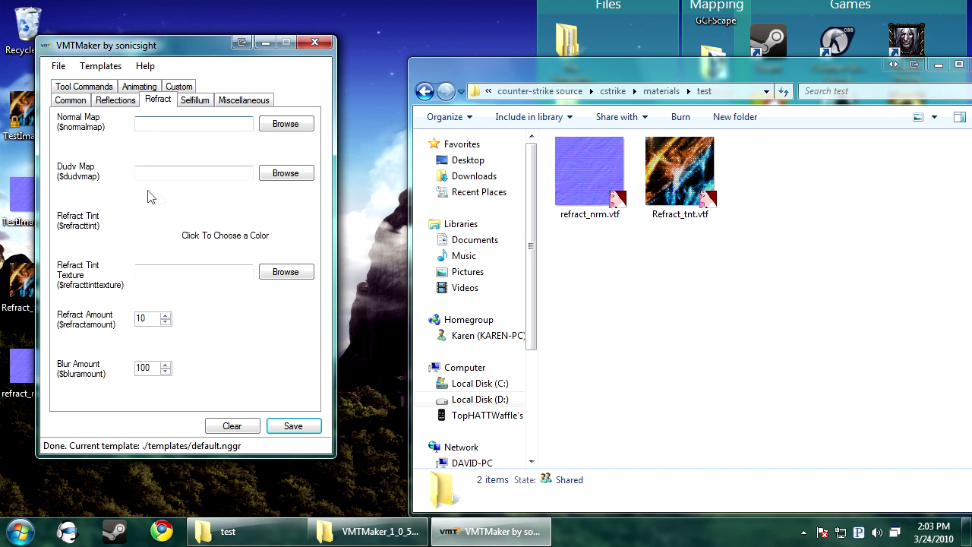
click(285, 123)
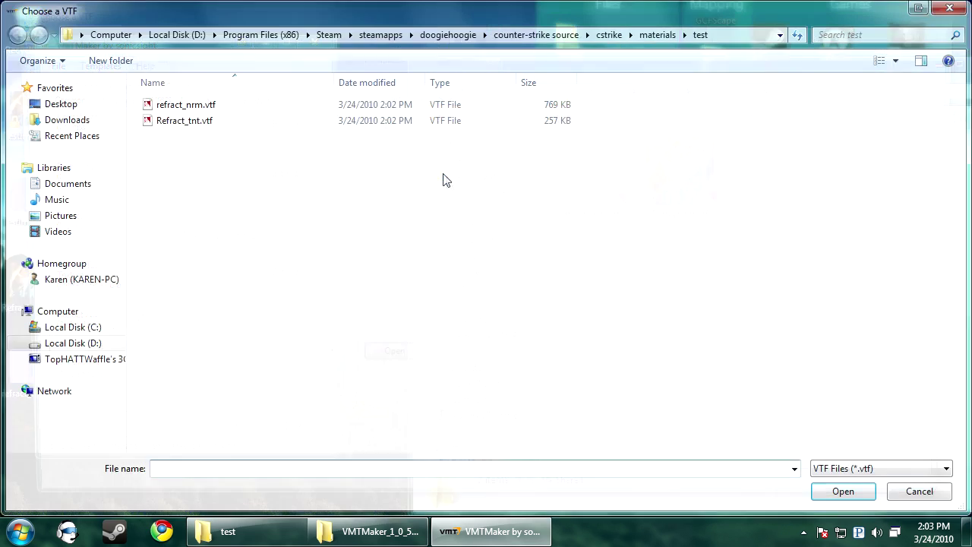
double_click(180, 108)
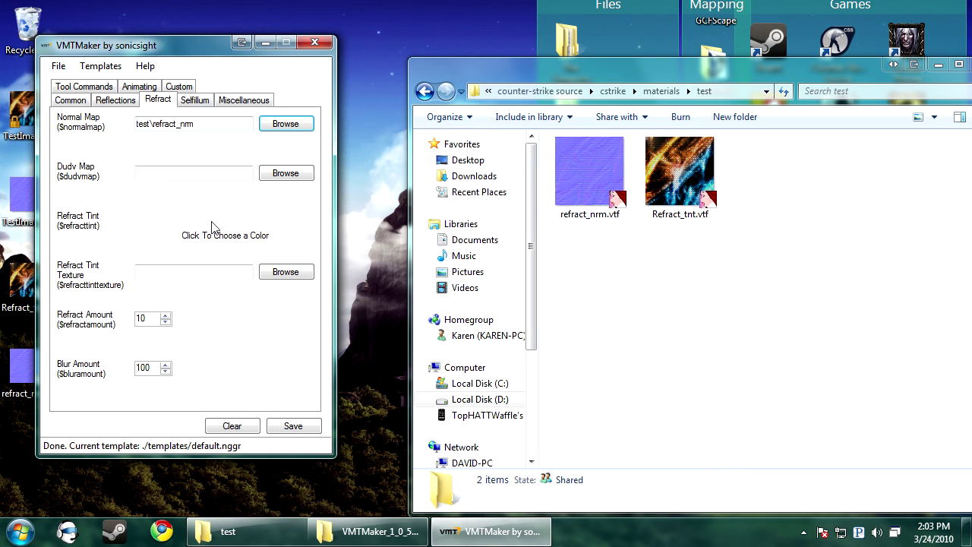
Step: Assign refract_nrm.vtf from the test folder as the material's tool texture
click(102, 88)
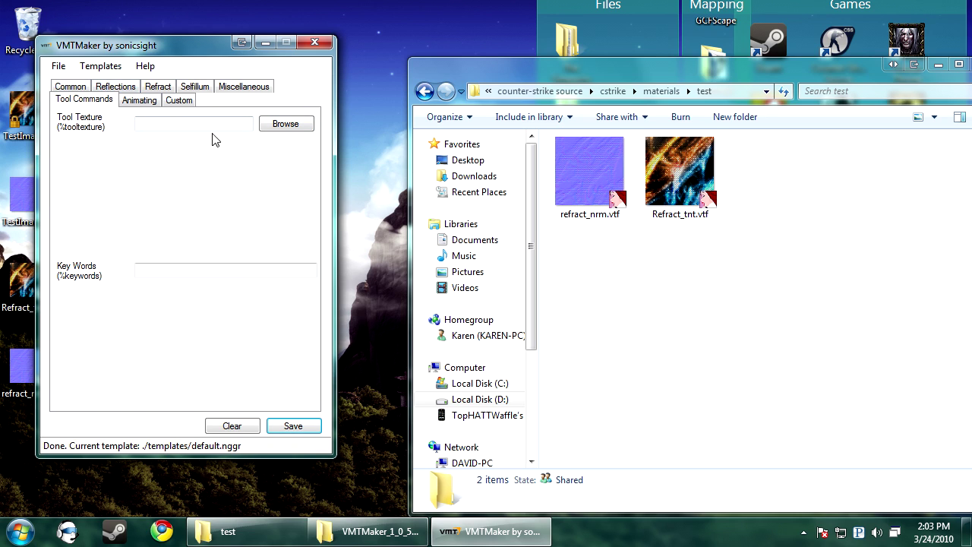
click(296, 129)
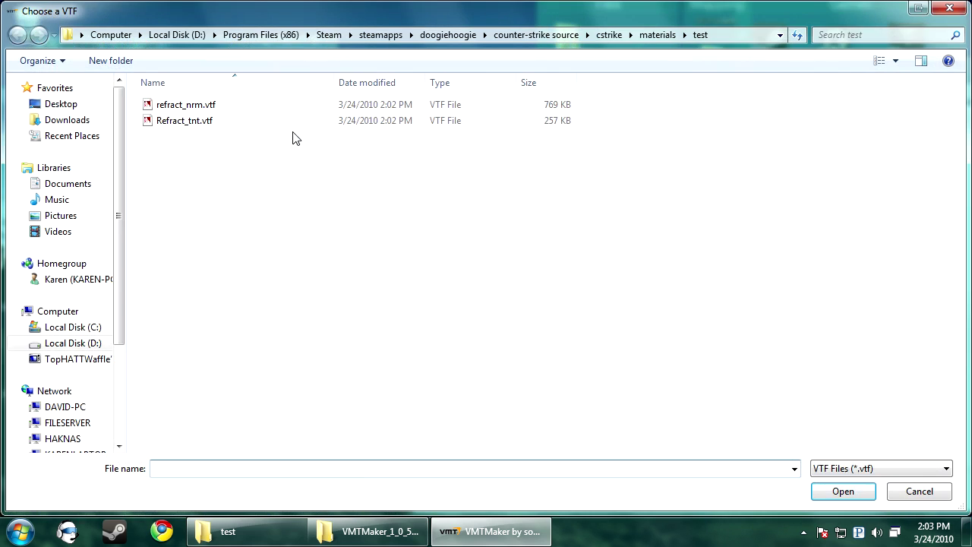
double_click(205, 106)
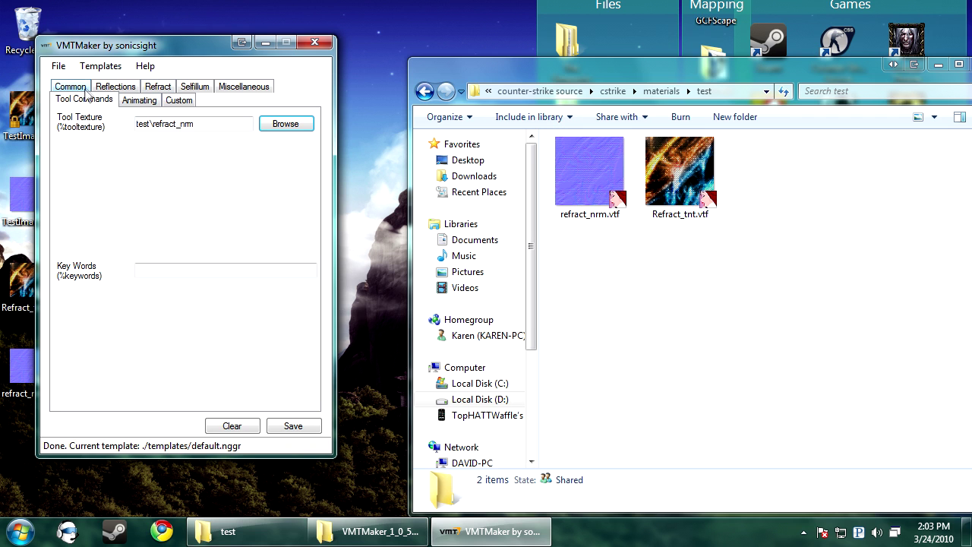
Step: Save the material in the test folder as a VMT file named Refract_noeffect
click(310, 431)
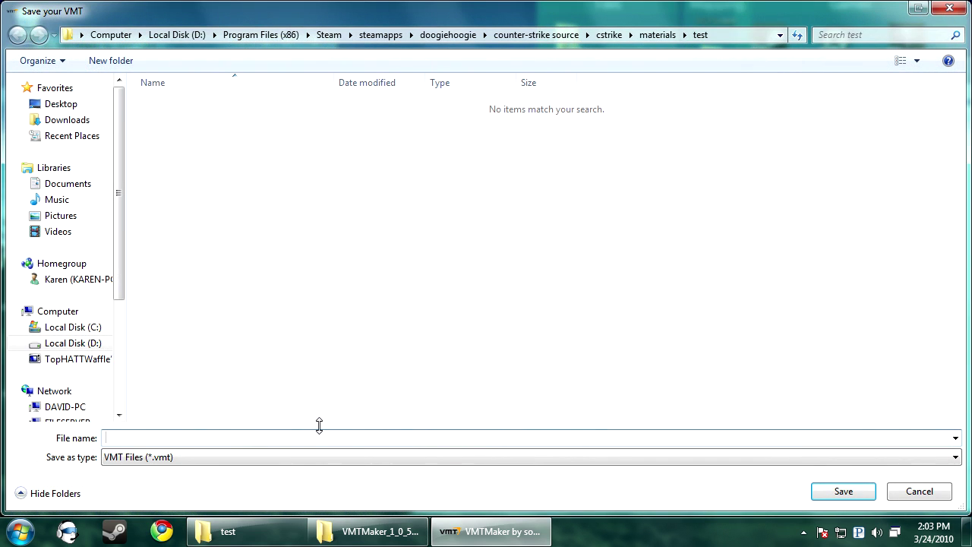
text(Refrac)
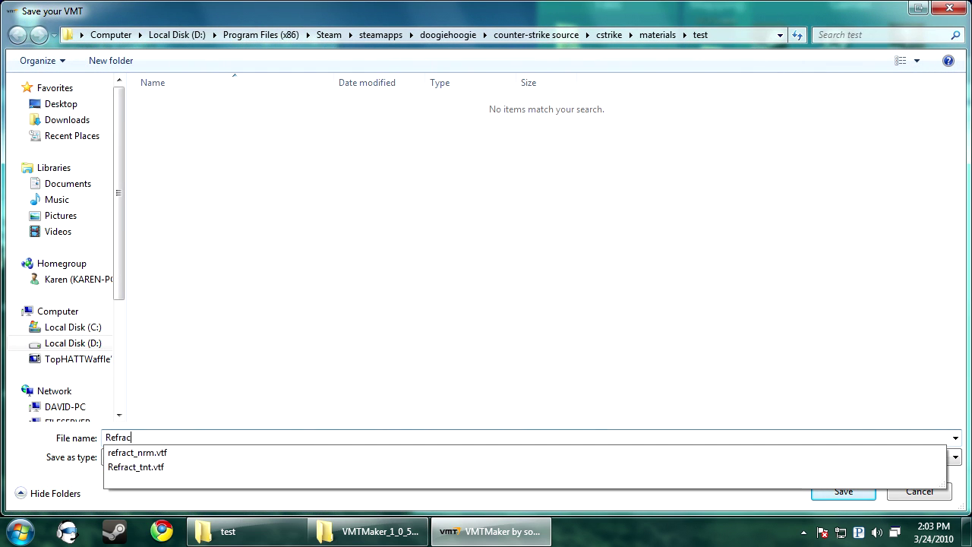
text(t_noeffec)
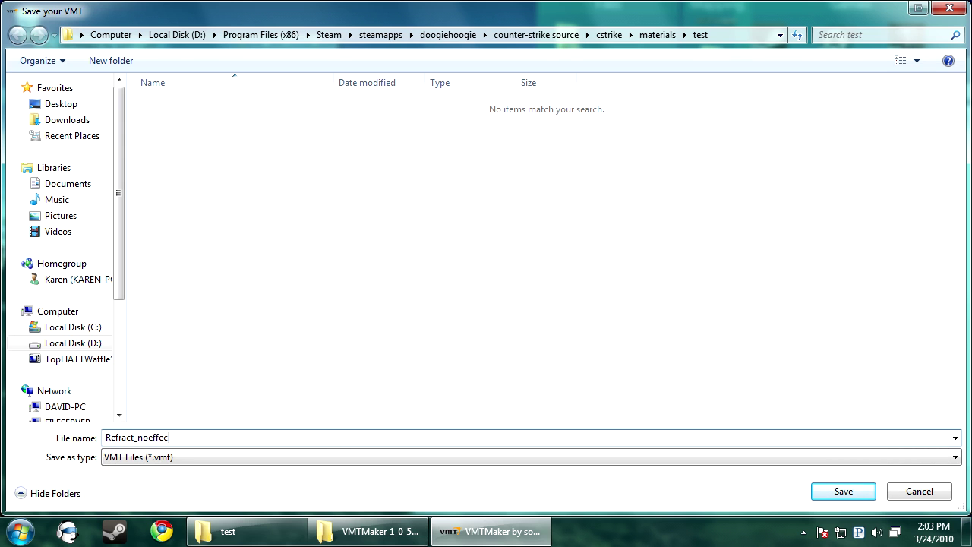
text(t)
key(Return)
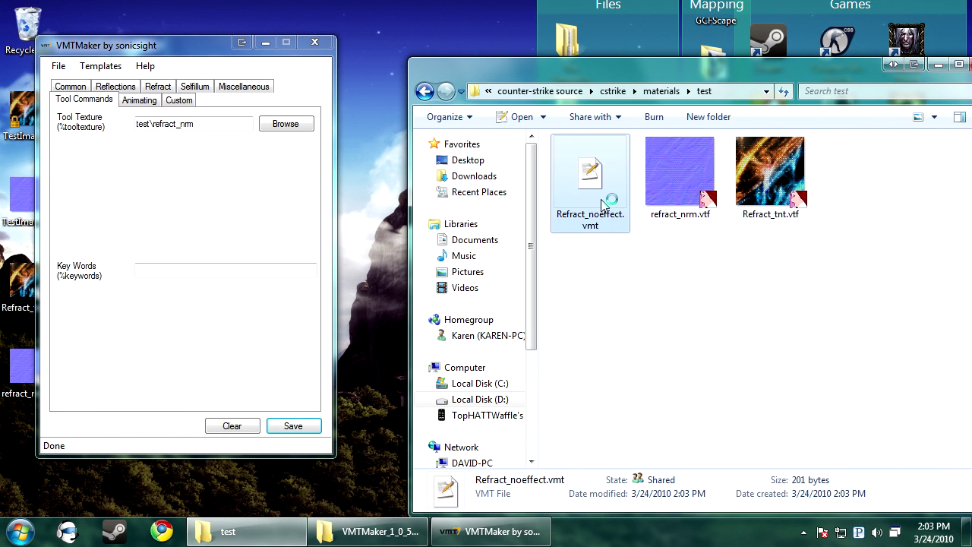
Step: Open Refract_noeffect.vmt in Notepad++, examine its shader, normal map, refract tint and tool texture lines, and close it
double_click(602, 205)
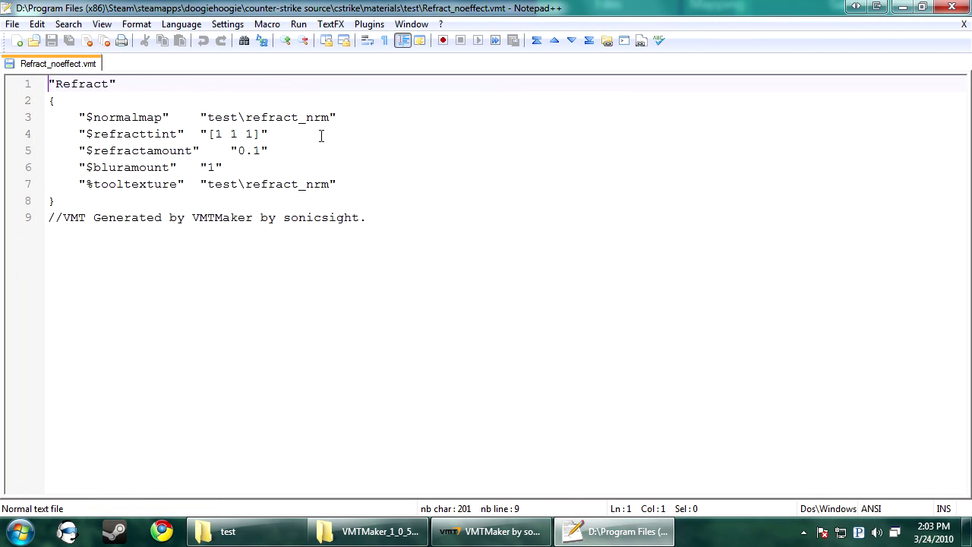
drag(349, 117, 47, 117)
click(336, 185)
drag(336, 186, 88, 190)
click(292, 134)
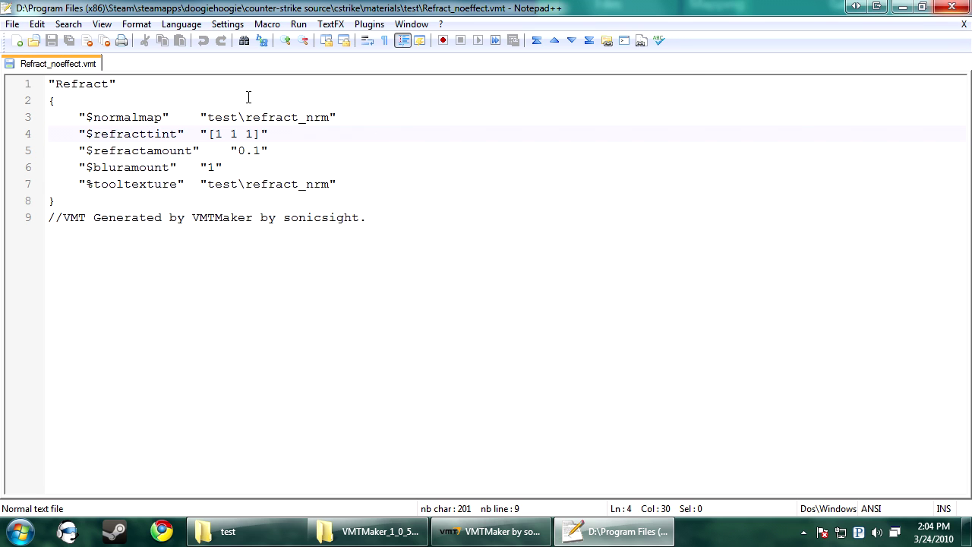
drag(117, 84, 63, 85)
click(951, 8)
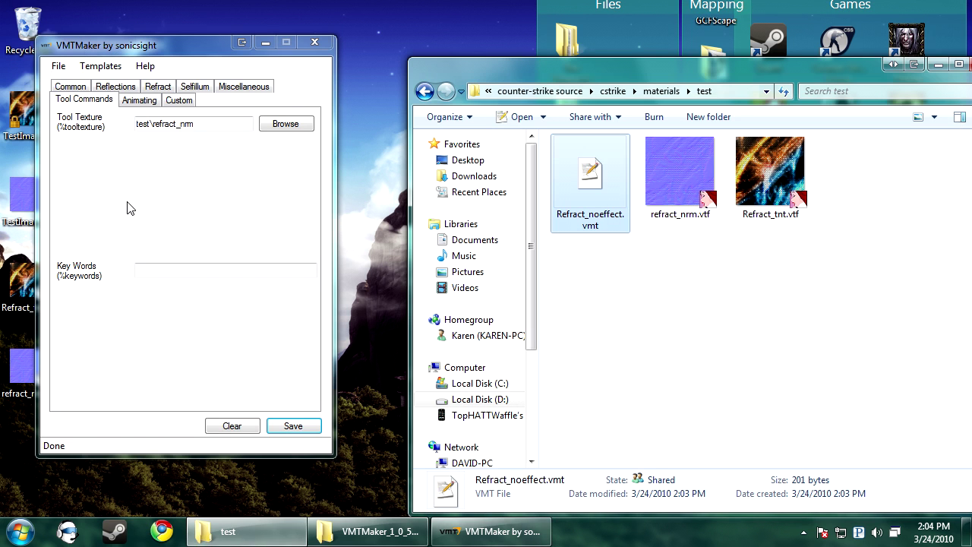
Step: Set the material's refract tint colour to pure blue
click(169, 90)
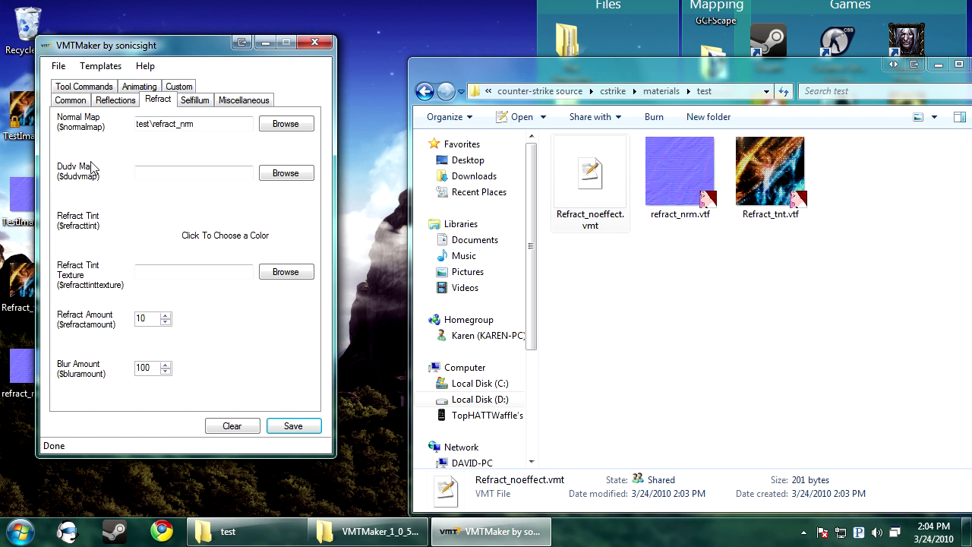
click(231, 242)
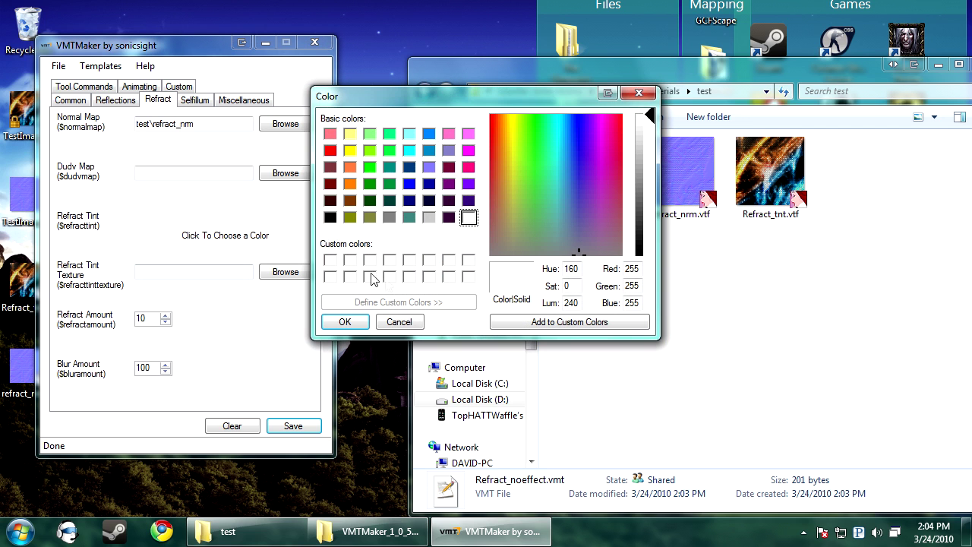
drag(582, 131, 578, 114)
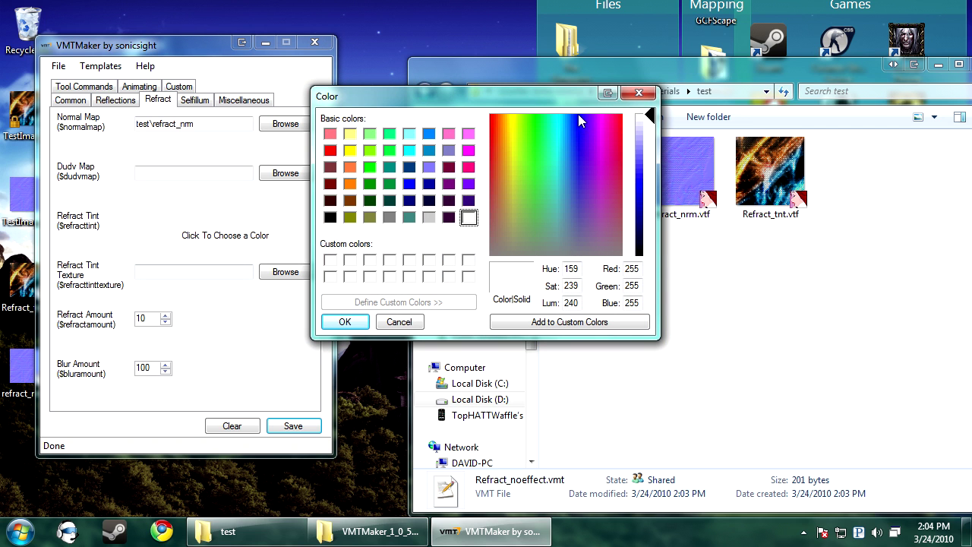
click(643, 189)
click(345, 322)
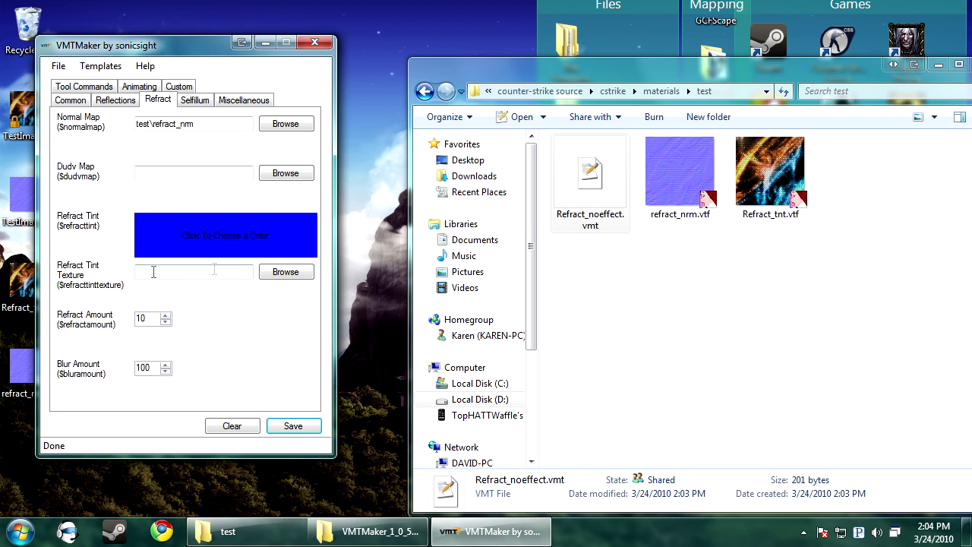
Step: Save the blue-tinted material in the test folder as a VMT file named refract_blue
click(293, 425)
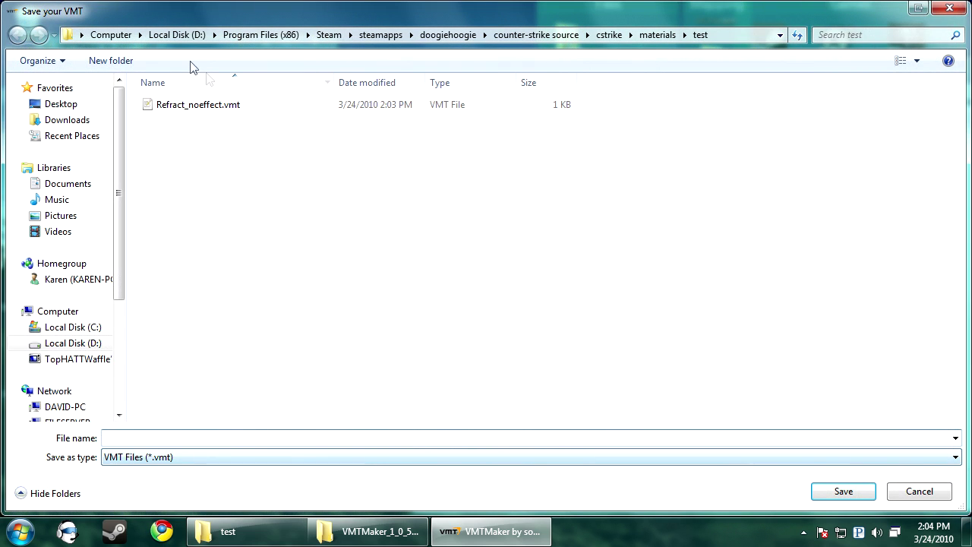
text(refra)
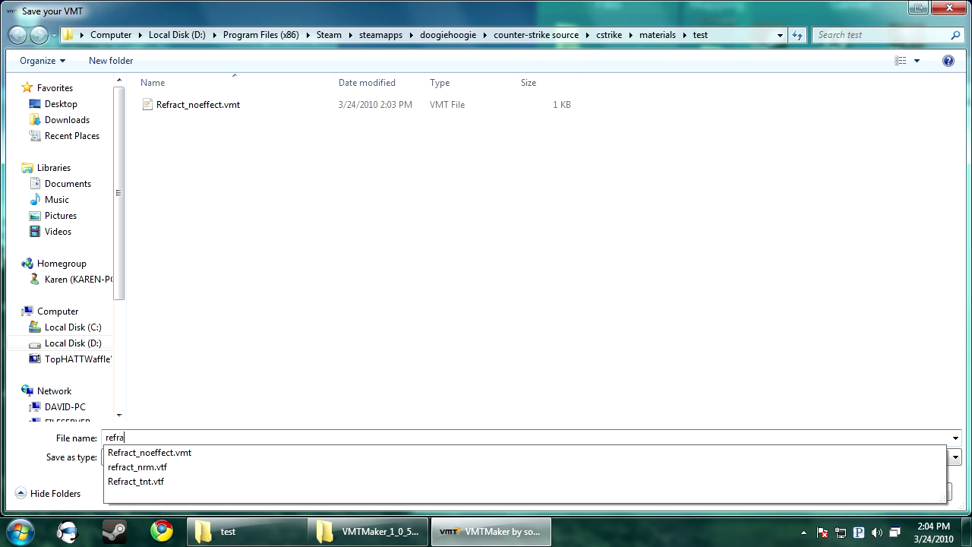
text(ct_blue)
key(Return)
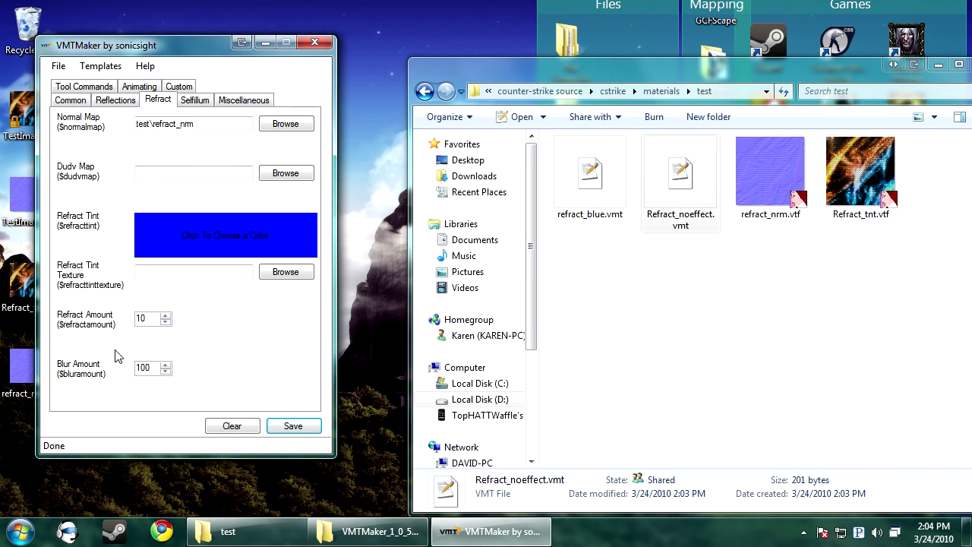
Step: Set the material's refract tint colour to white
click(259, 240)
drag(649, 152, 647, 114)
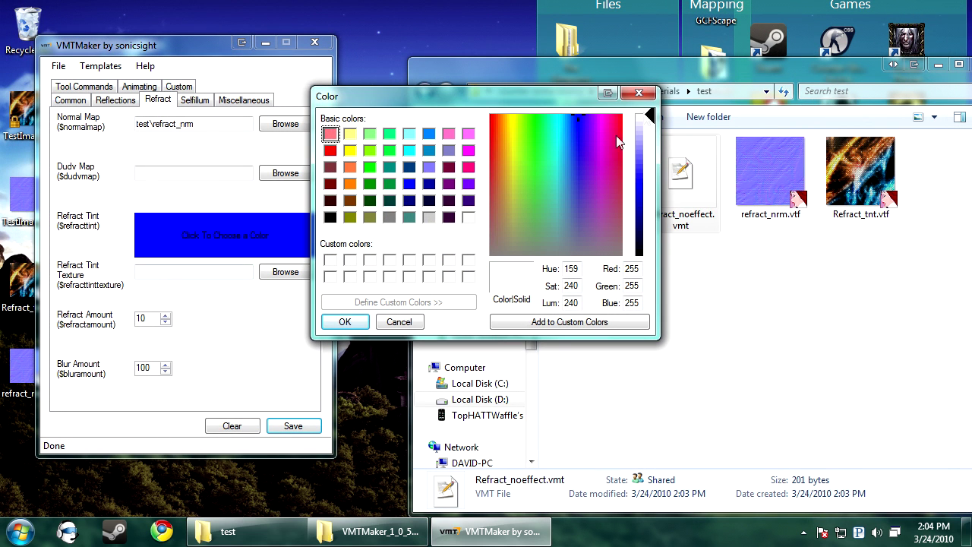
click(345, 322)
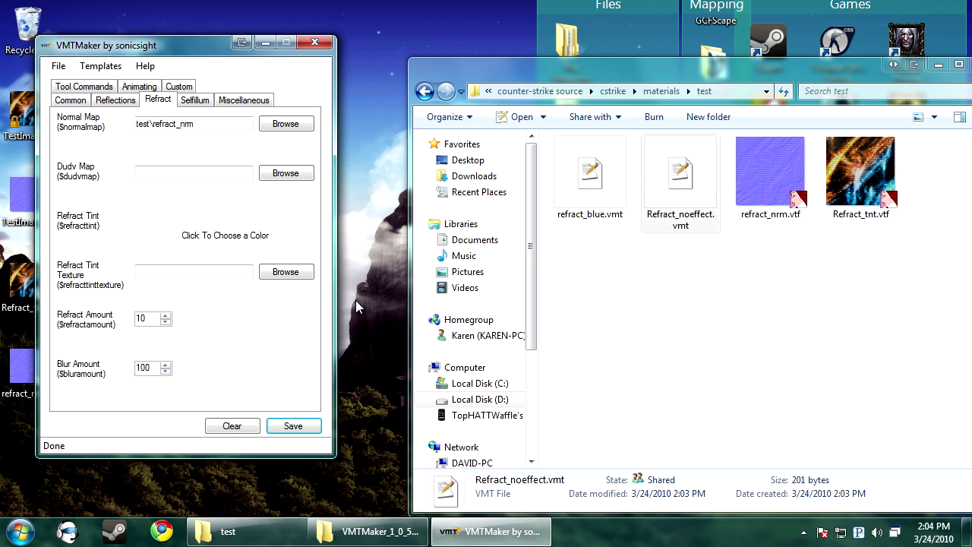
Step: Assign Refract_tnt.vtf from the test folder as the material's refract tint texture
click(862, 194)
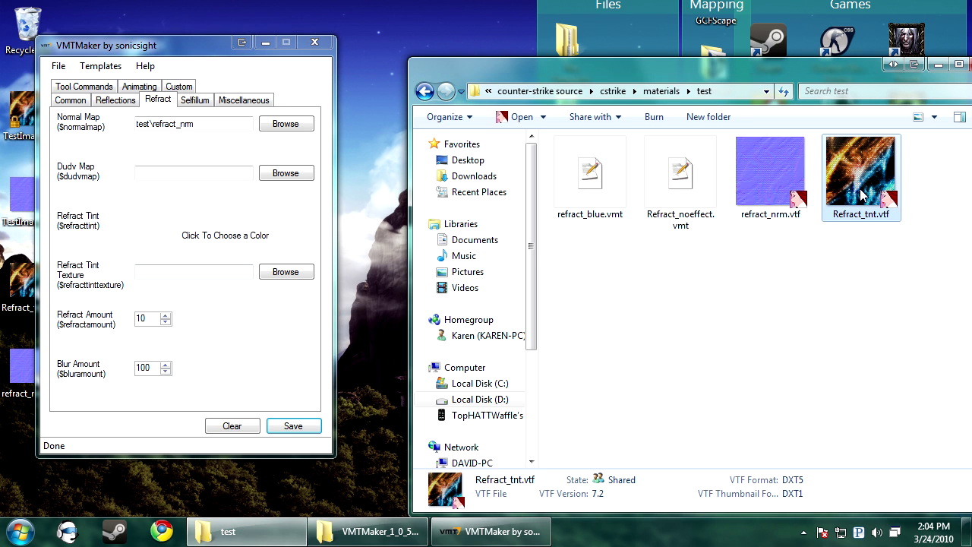
drag(872, 220, 215, 301)
click(285, 275)
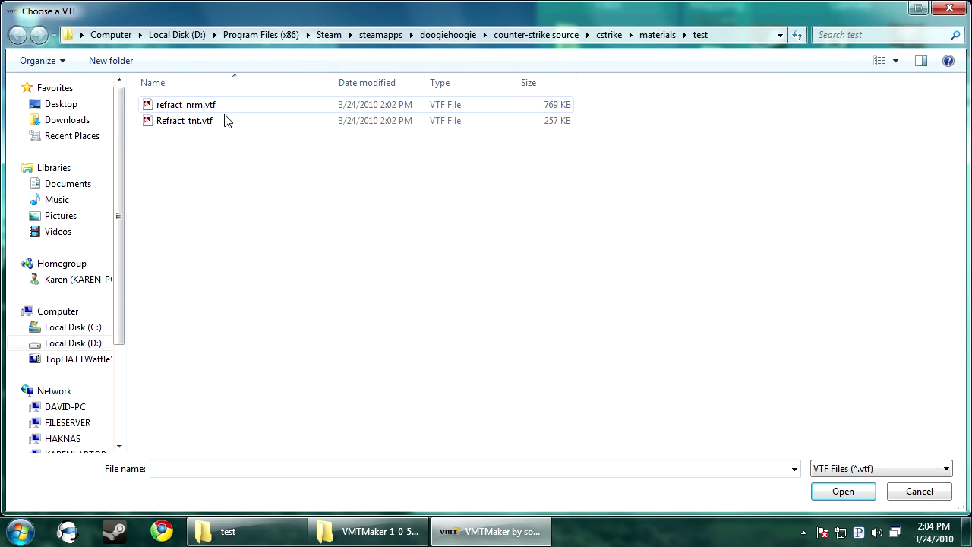
double_click(224, 120)
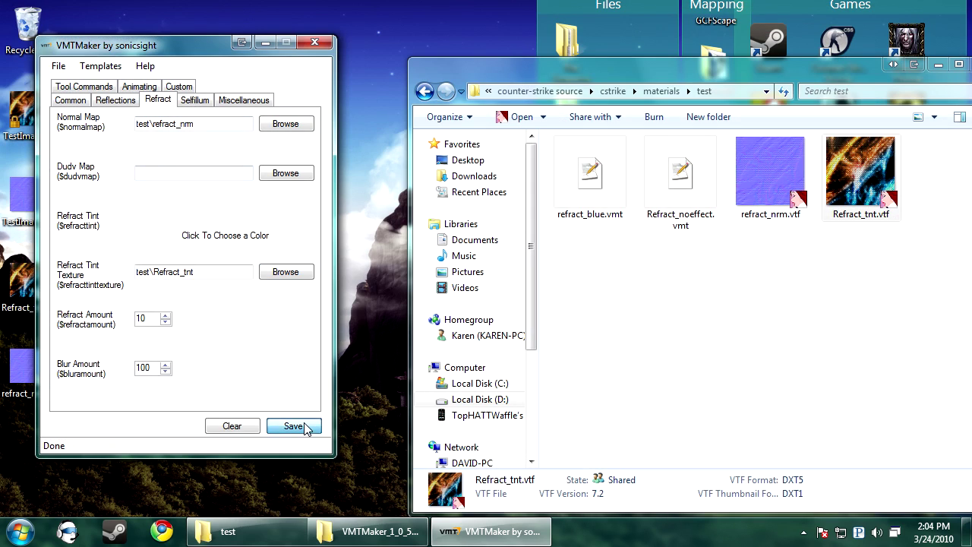
Step: Save the material in the test folder as a VMT file named refract_tnt
click(304, 424)
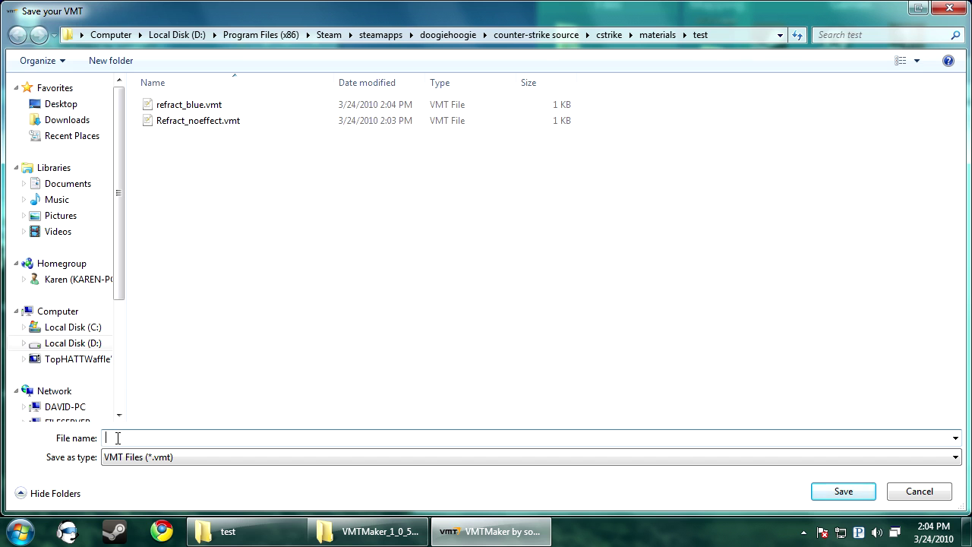
text(refract_)
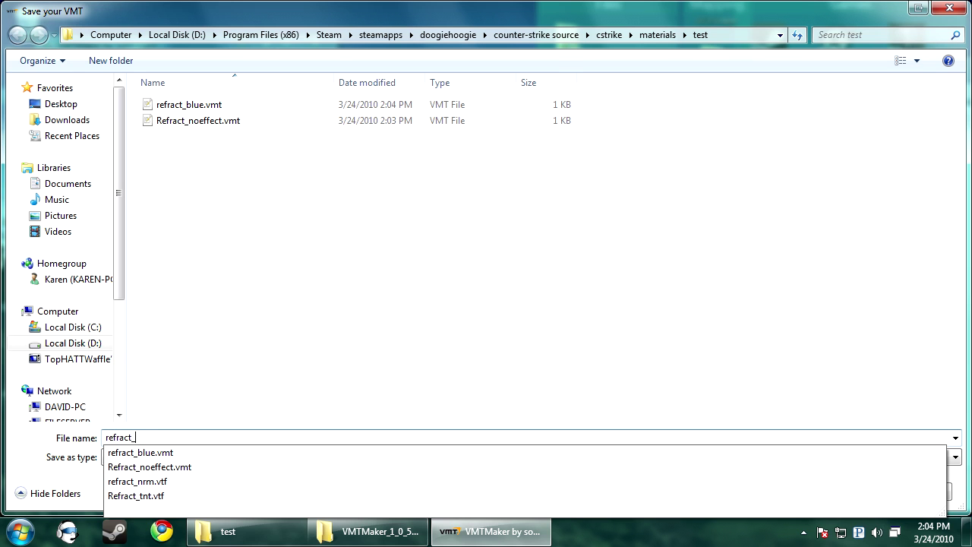
text(tnt)
key(Return)
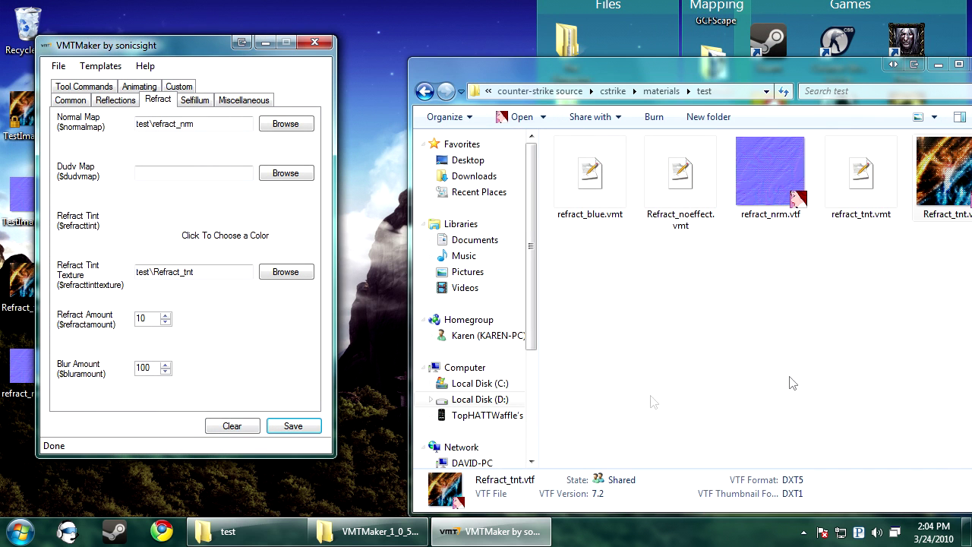
Step: Compare refract_blue.vmt with Refract_noeffect.vmt in Notepad++ and open refract_tnt.vmt to examine its refract tint texture line
click(790, 377)
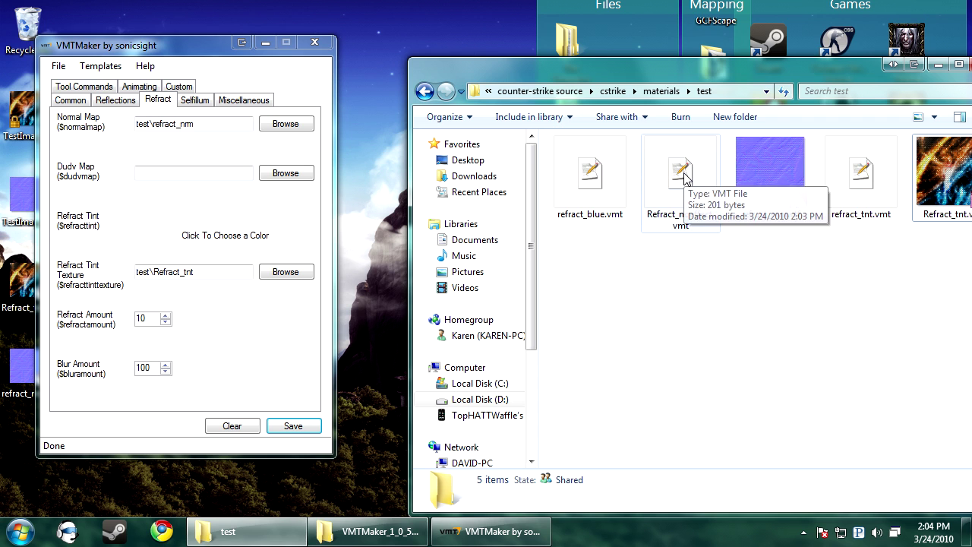
double_click(584, 172)
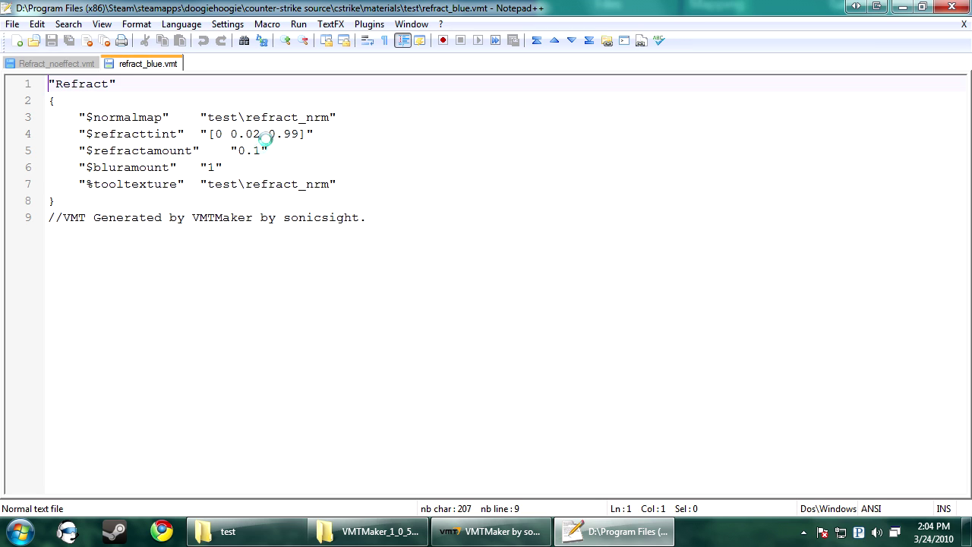
click(57, 64)
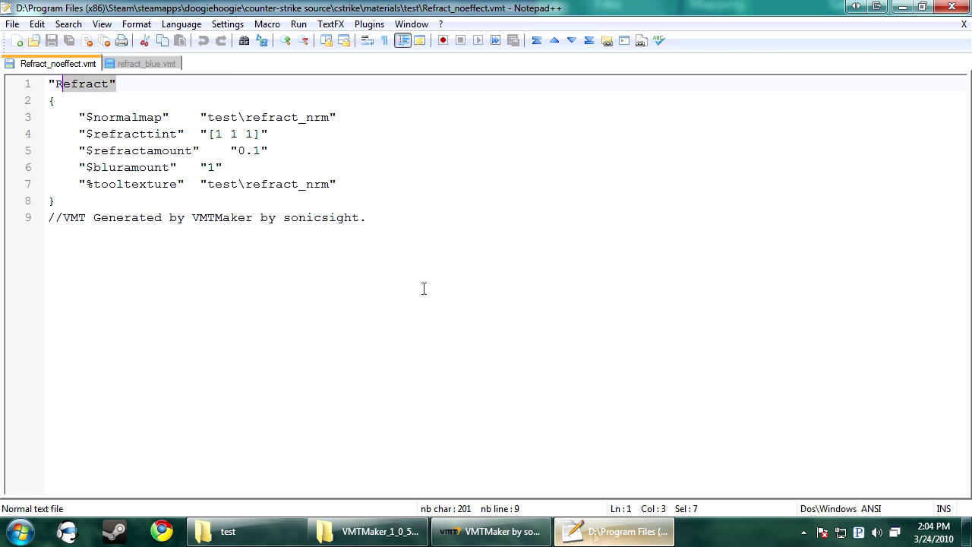
click(161, 64)
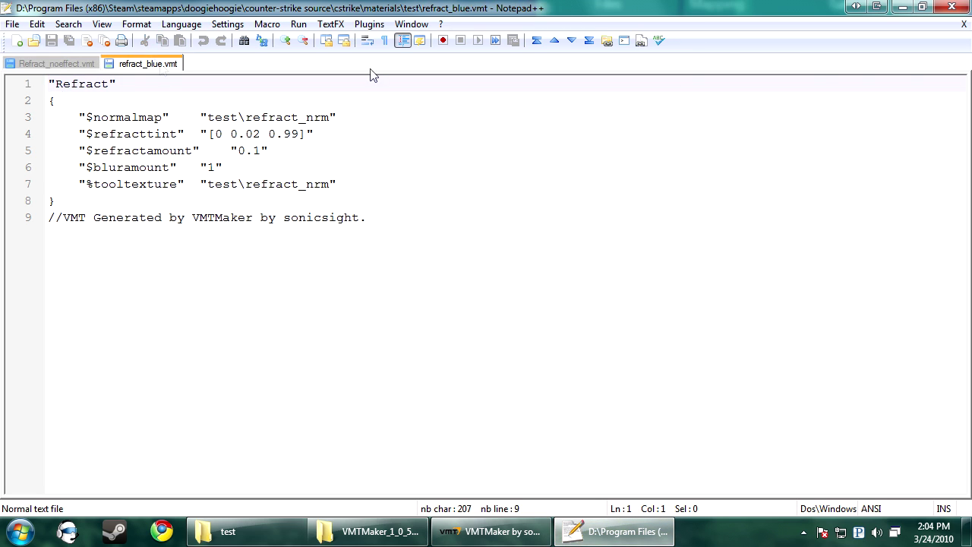
click(902, 6)
double_click(866, 178)
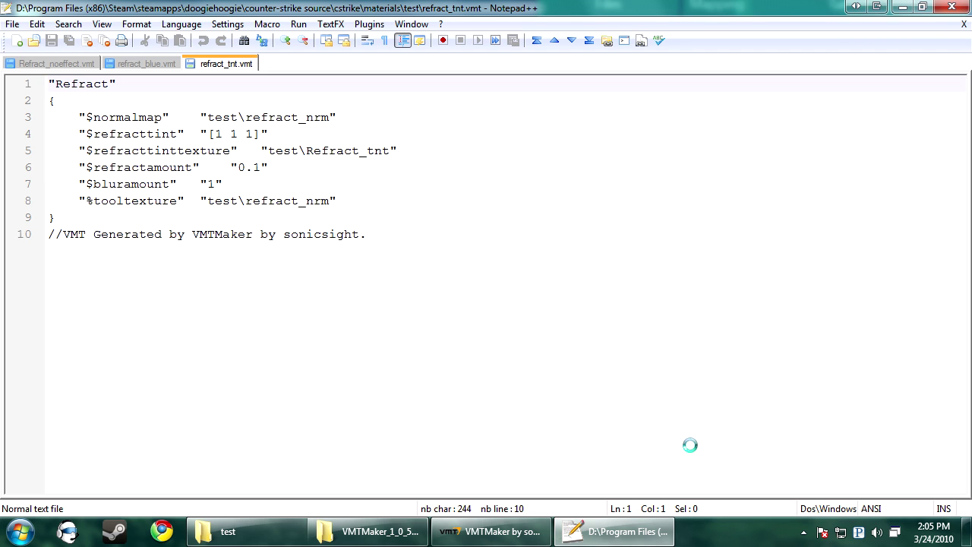
Step: Launch Source SDK from the Mapping group on the desktop
click(966, 532)
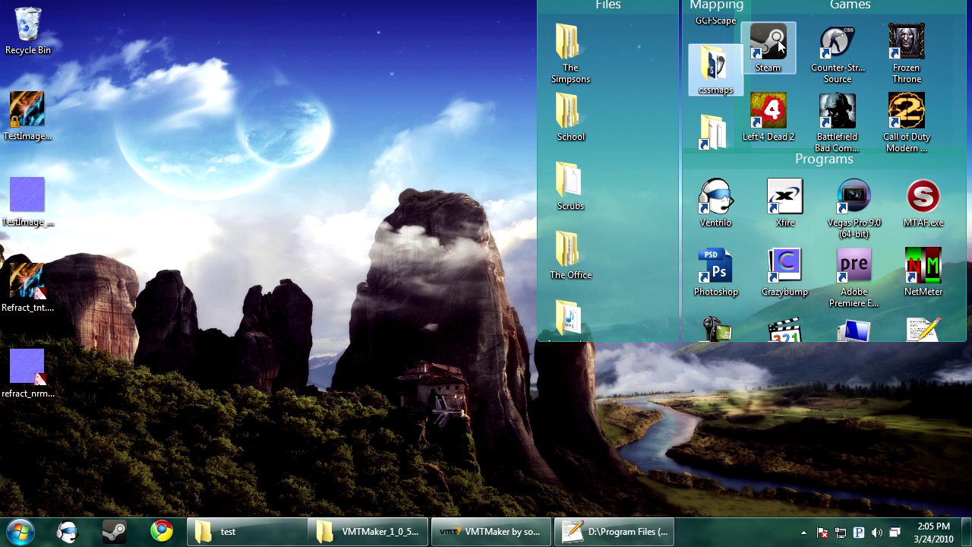
scroll(740, 61, up, 2)
double_click(716, 46)
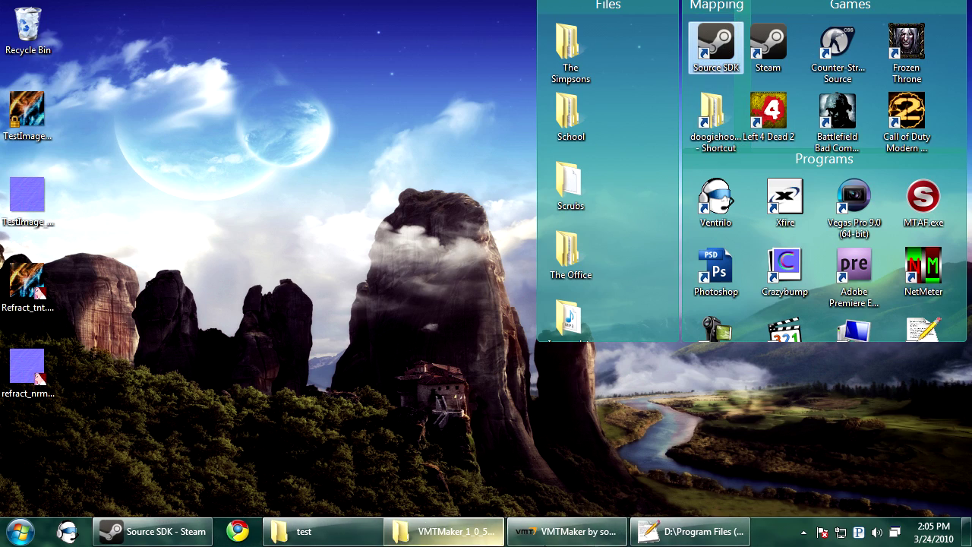
Step: Close Notepad++, VMTMaker and the open folder windows
click(691, 532)
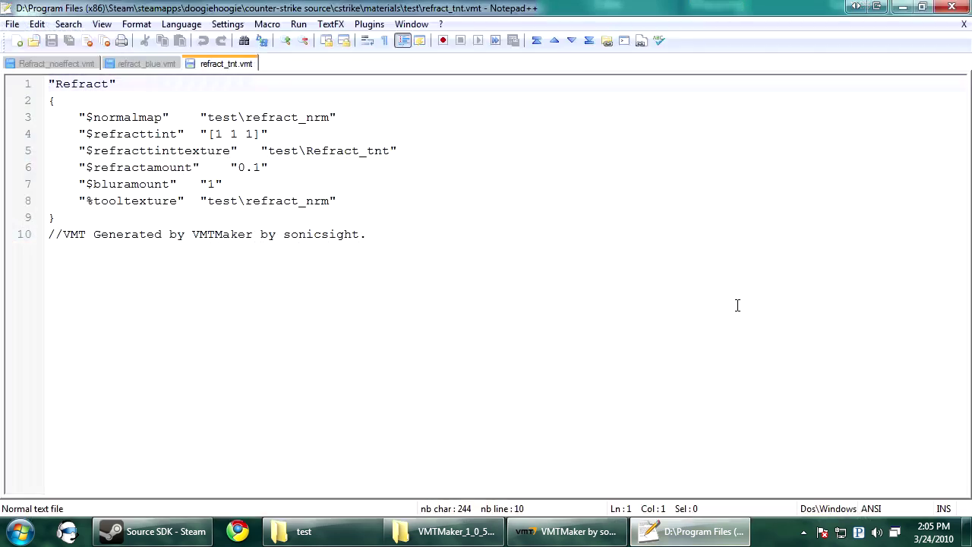
click(951, 11)
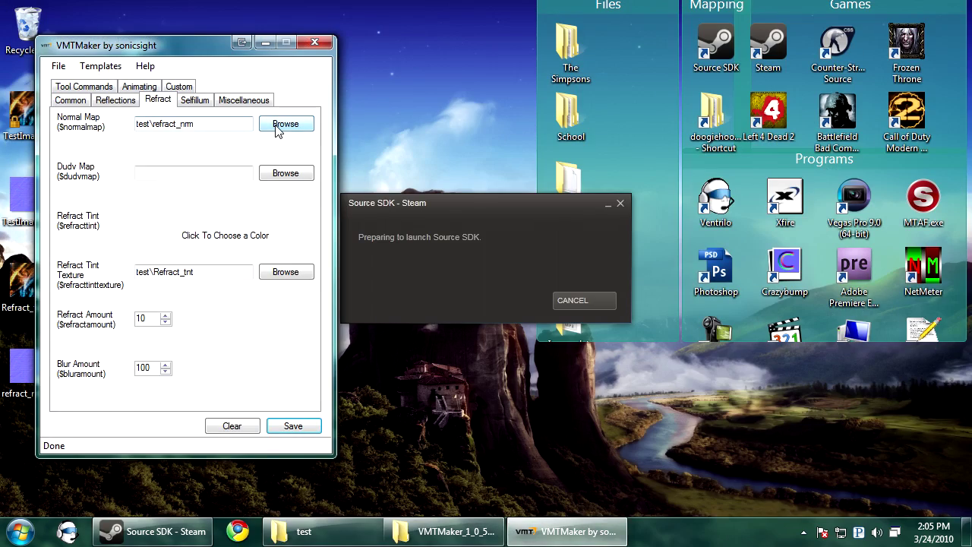
click(314, 42)
right_click(442, 531)
click(402, 490)
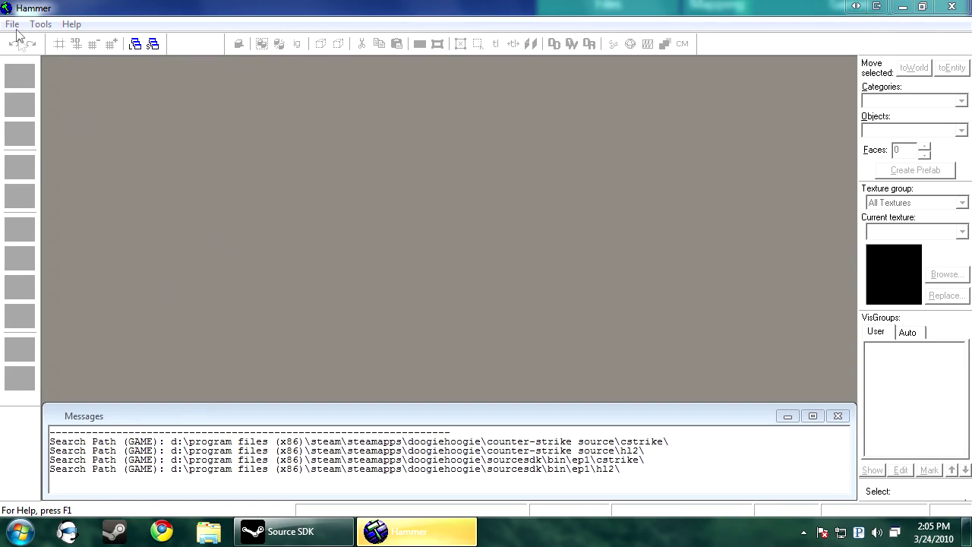
Step: Open the map alphav5.vmf in Hammer from the desktop folder cssmaps, under WaterSourceMaking and AlphaV0.5
click(12, 23)
click(41, 58)
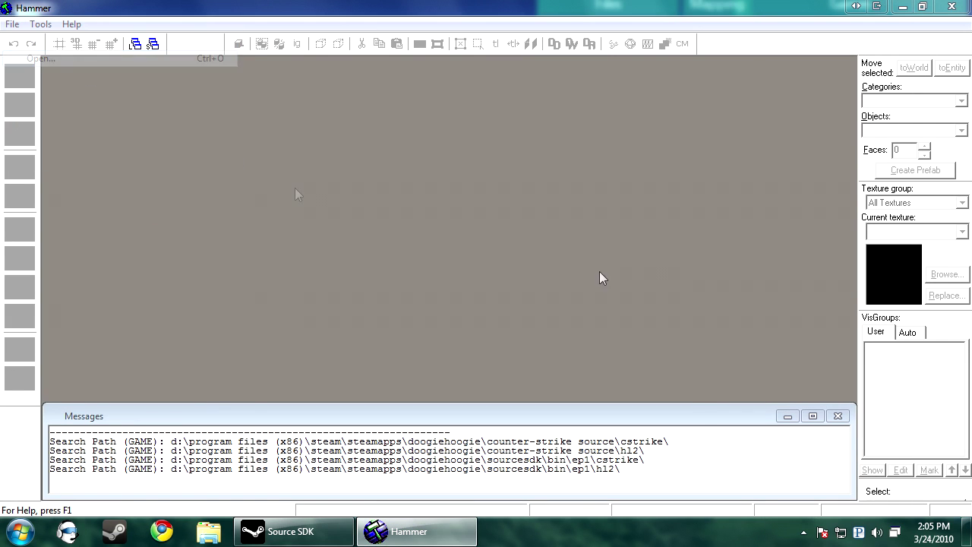
click(338, 211)
scroll(524, 256, down, 3)
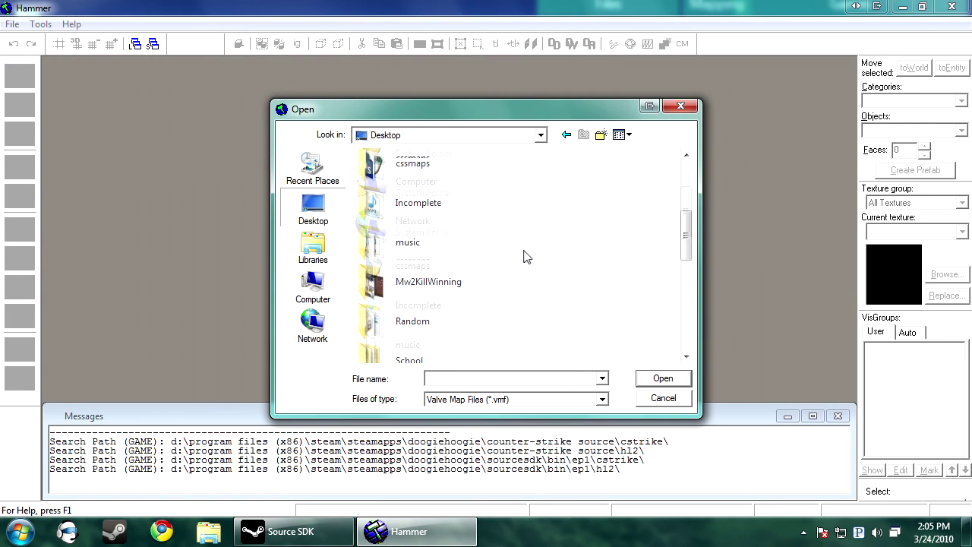
double_click(436, 179)
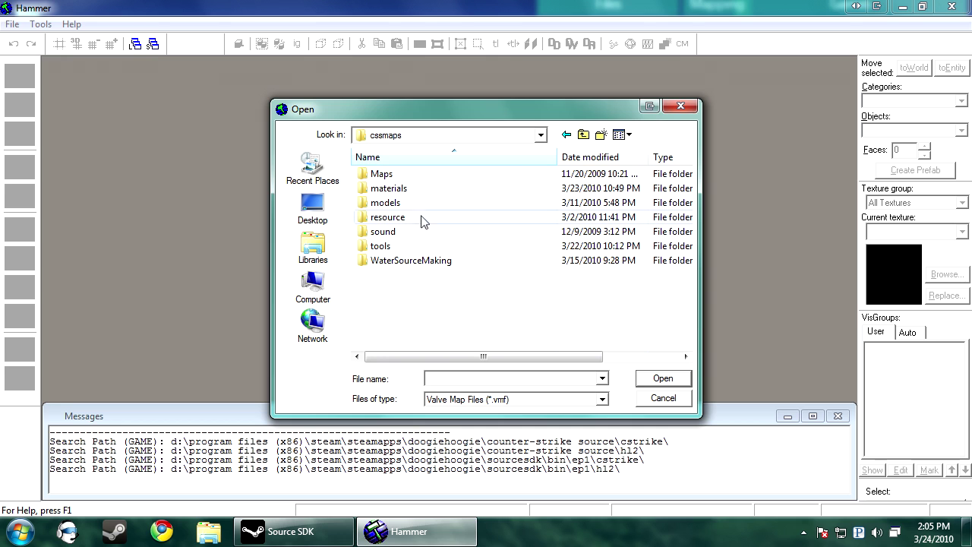
double_click(399, 261)
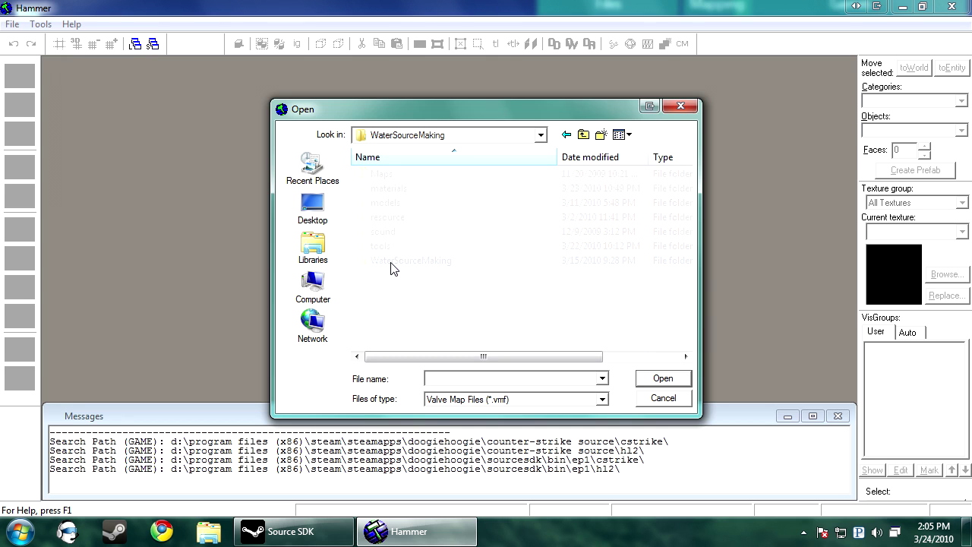
double_click(403, 188)
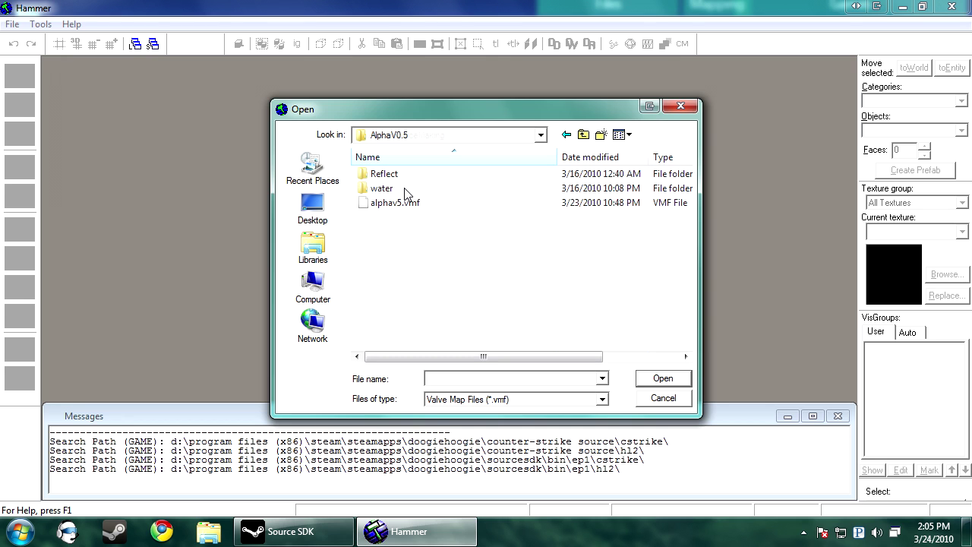
double_click(442, 204)
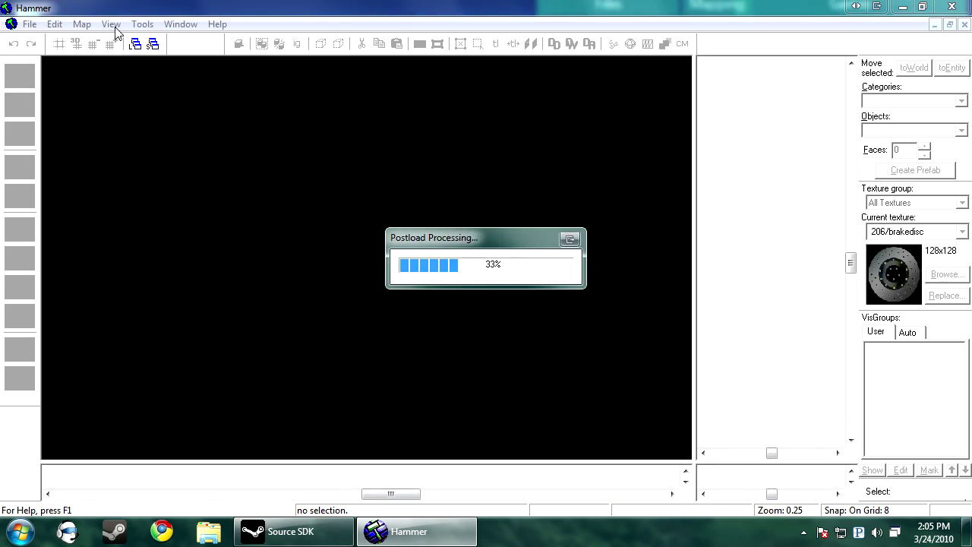
Step: Make tools/toolsnodraw the current texture by filtering the texture browser for nodraw
click(112, 24)
click(162, 226)
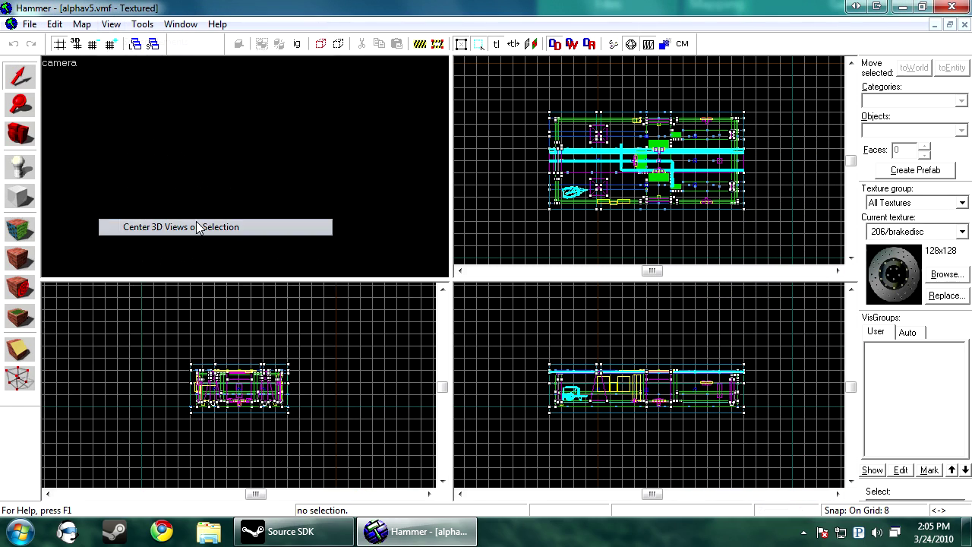
key(Page_Down)
key(Page_Down)
key(Page_Down)
key(Page_Down)
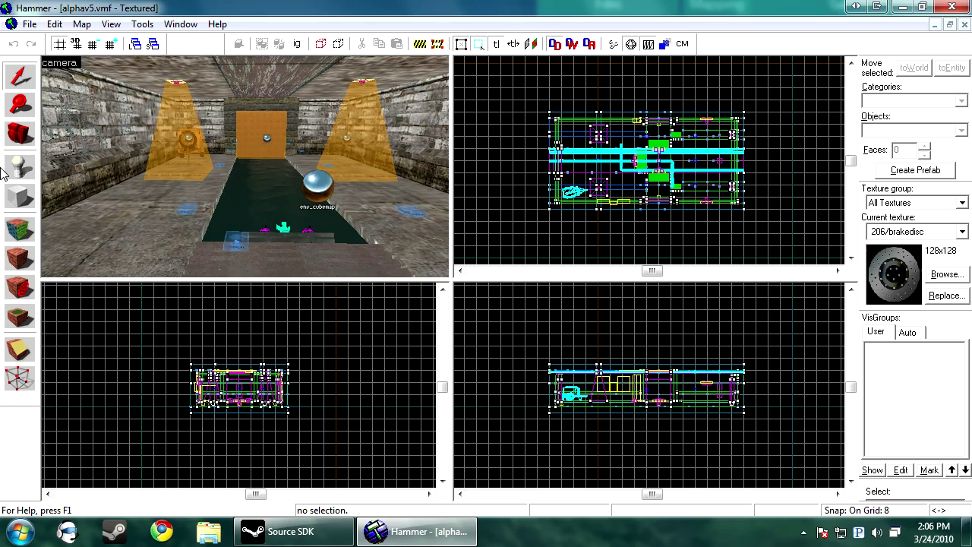
click(19, 227)
click(457, 316)
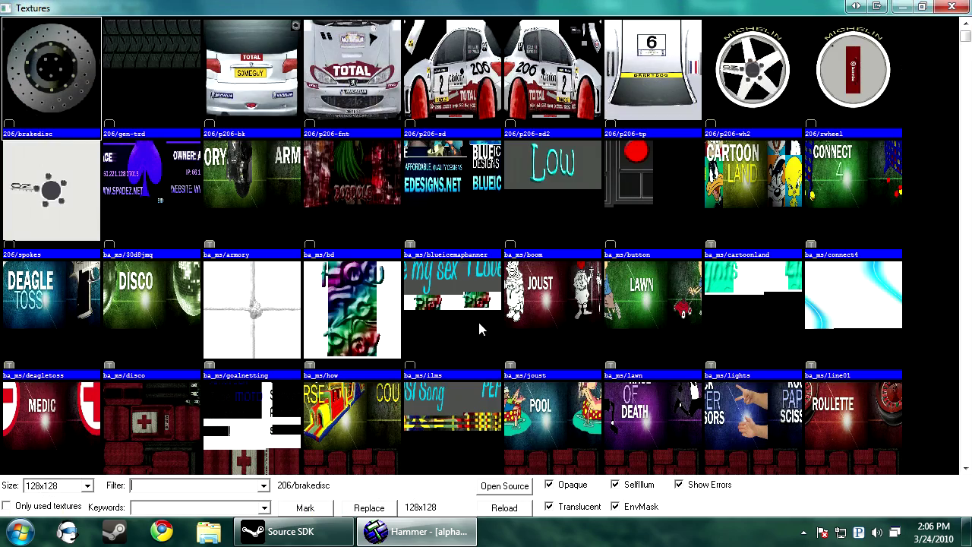
text(nodraw)
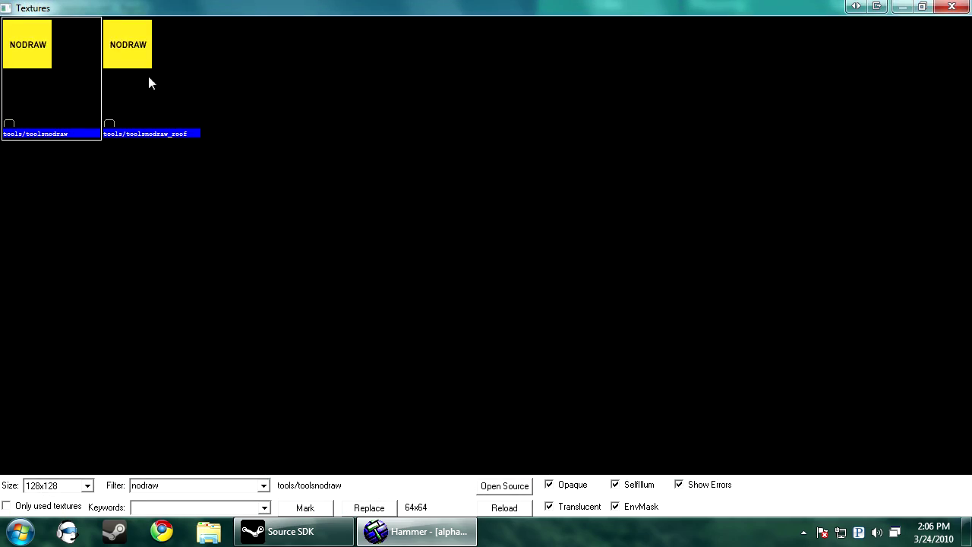
double_click(77, 55)
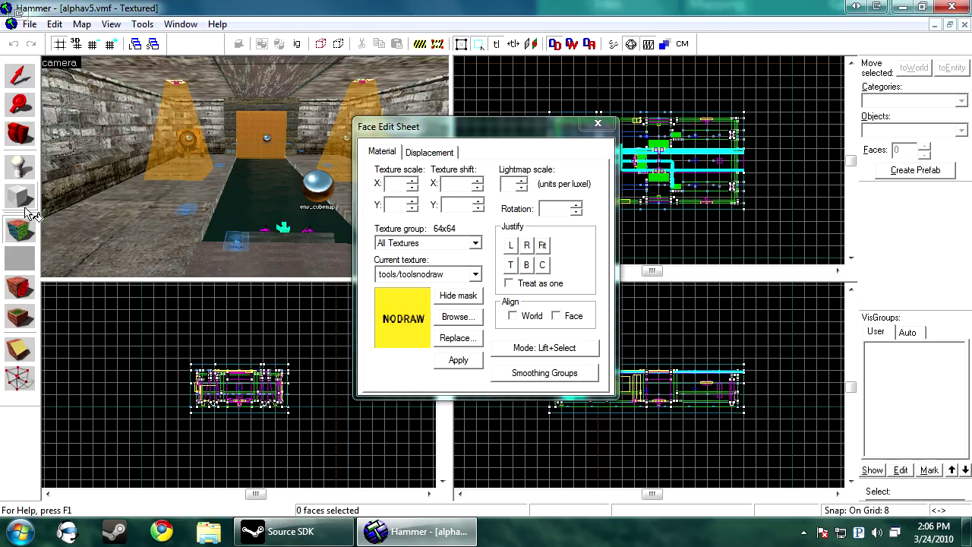
click(598, 123)
Step: Create a nodraw block brush 8 wide, 48 long and 48 high beside the pipes at the water channel, raised above the floor
click(20, 202)
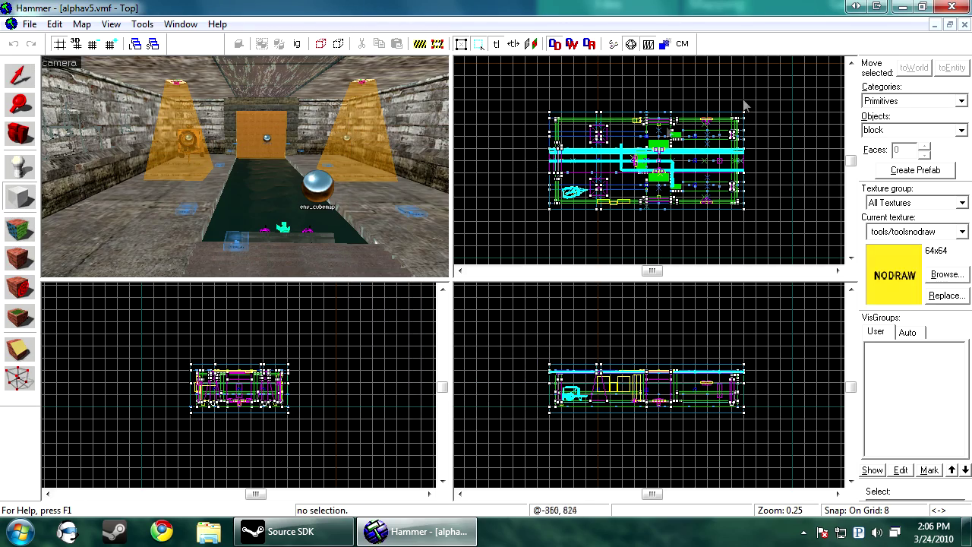
scroll(594, 206, up, 10)
scroll(595, 206, down, 7)
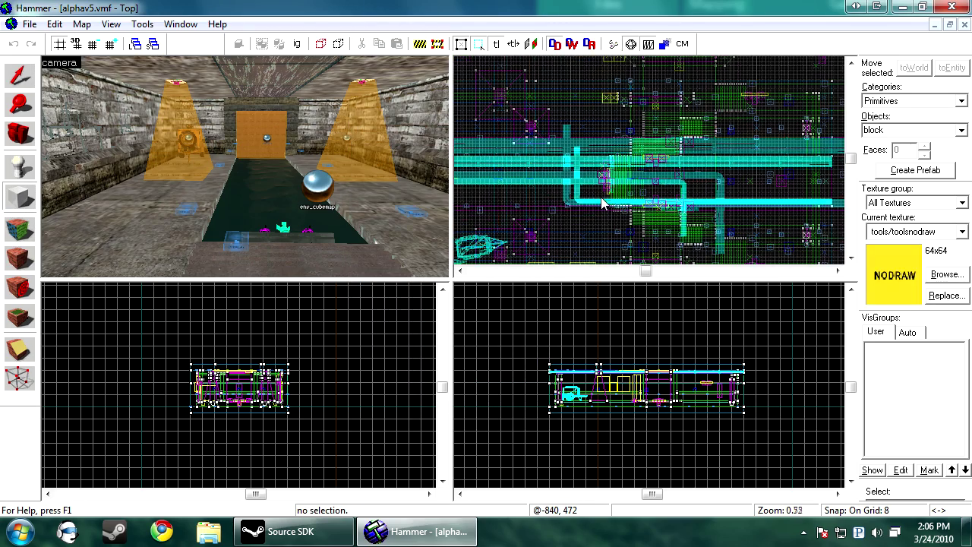
key(Right)
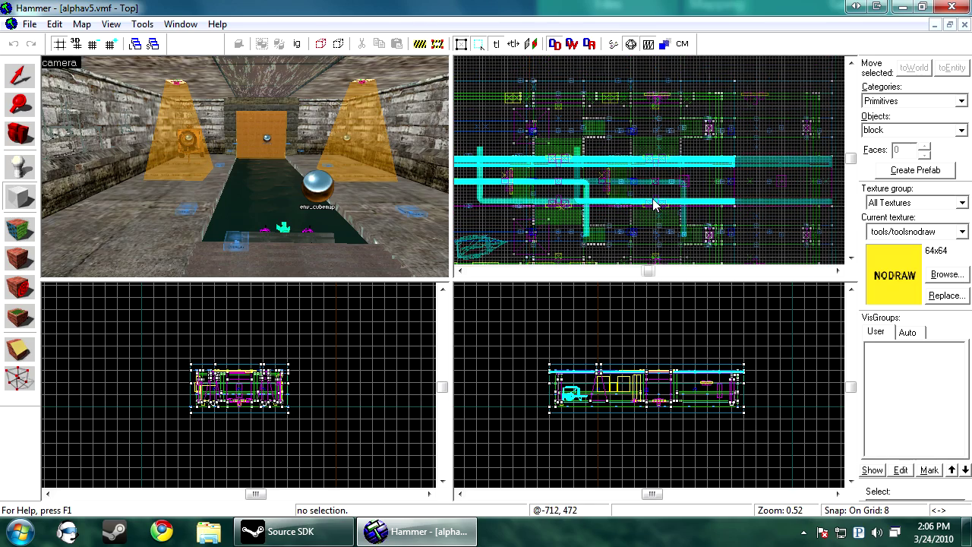
scroll(604, 155, up, 10)
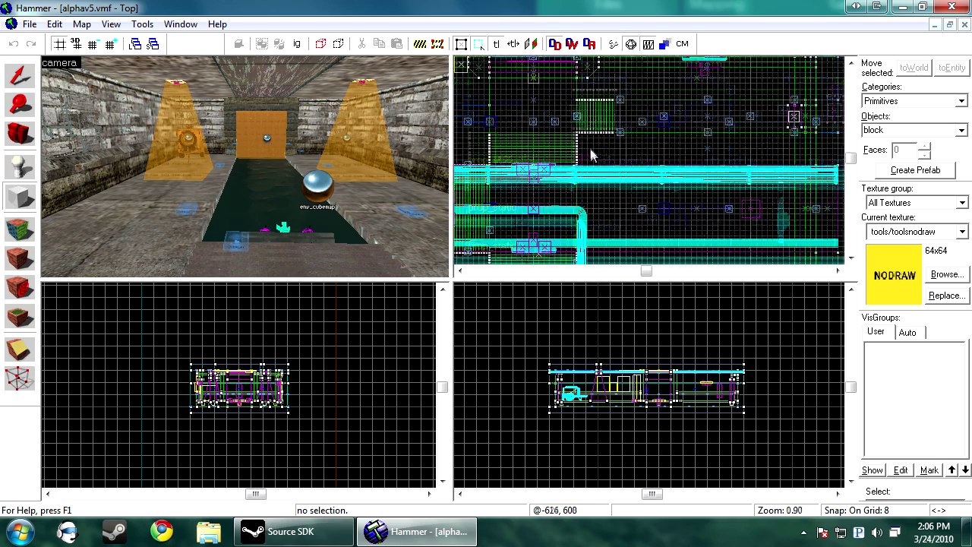
drag(548, 107, 572, 260)
scroll(667, 422, up, 5)
scroll(666, 416, up, 1)
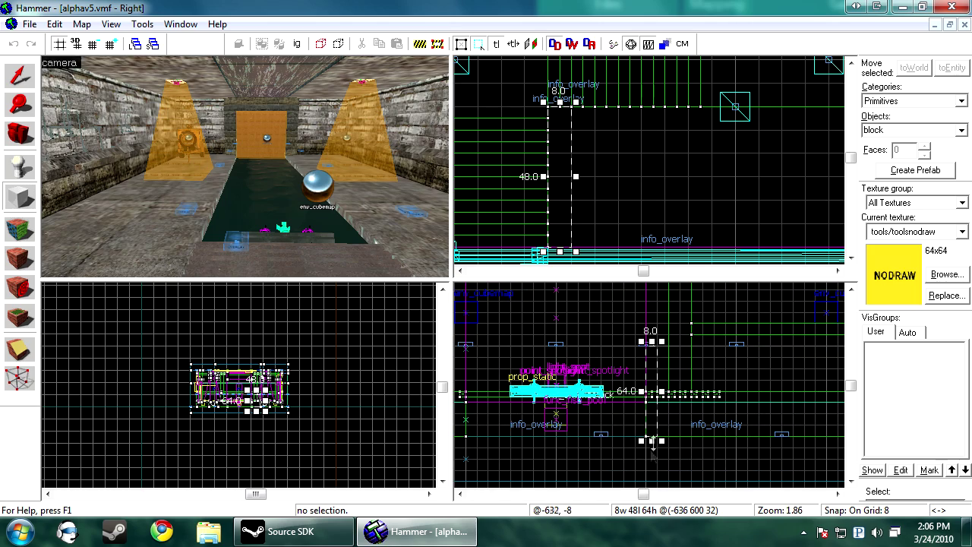
drag(653, 442, 655, 334)
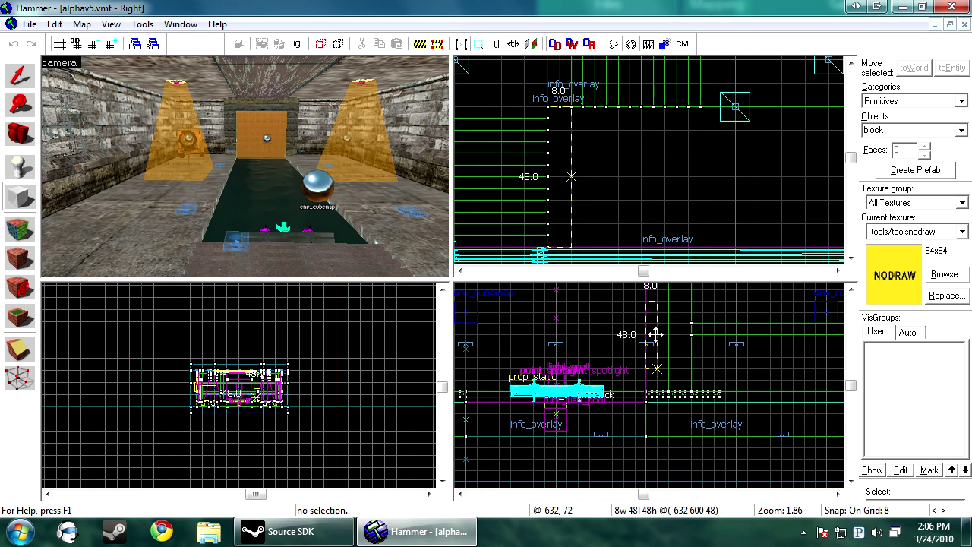
key(Return)
Step: Enlarge the new nodraw brush to 64 units long and 64 units high at a thickness of 8 units
key(z)
key(s)
key(d)
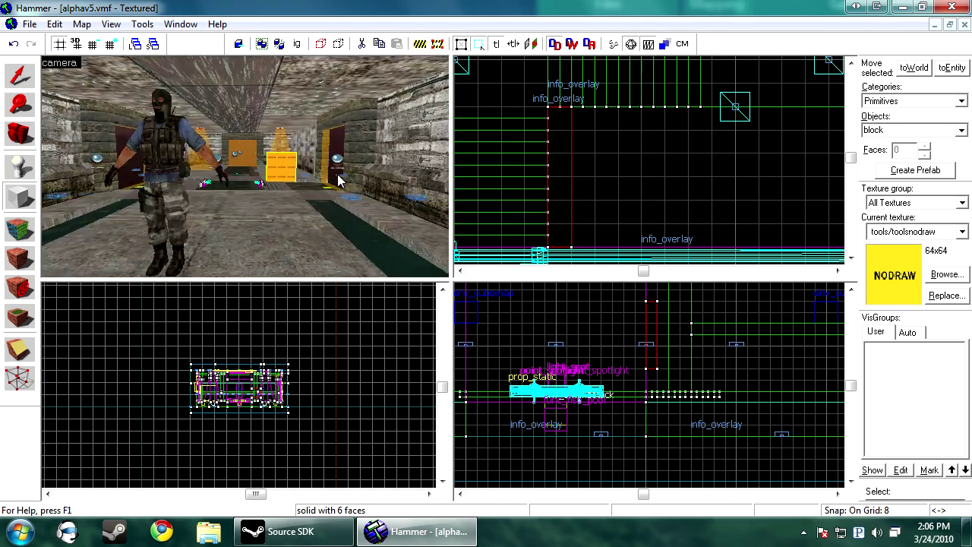
key(w)
click(23, 77)
scroll(228, 379, up, 6)
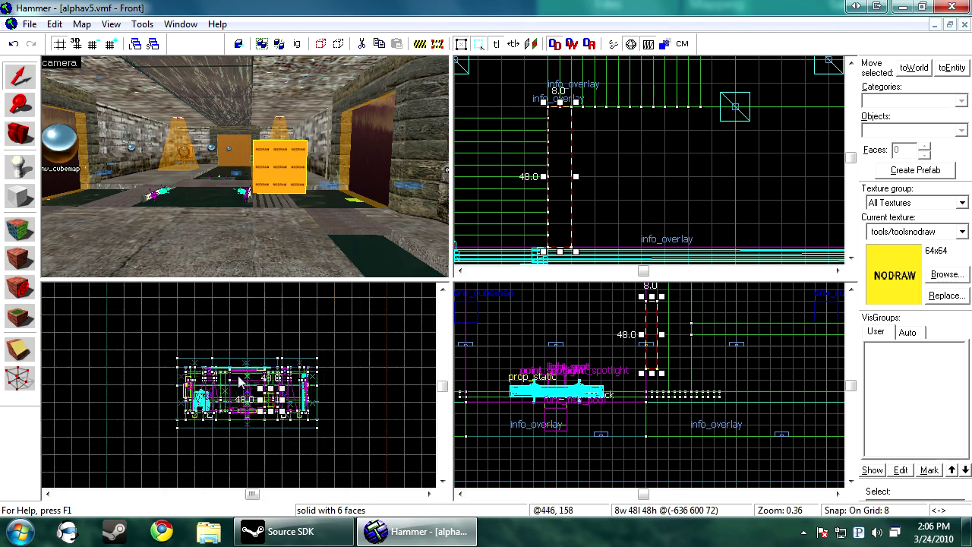
drag(272, 406, 288, 429)
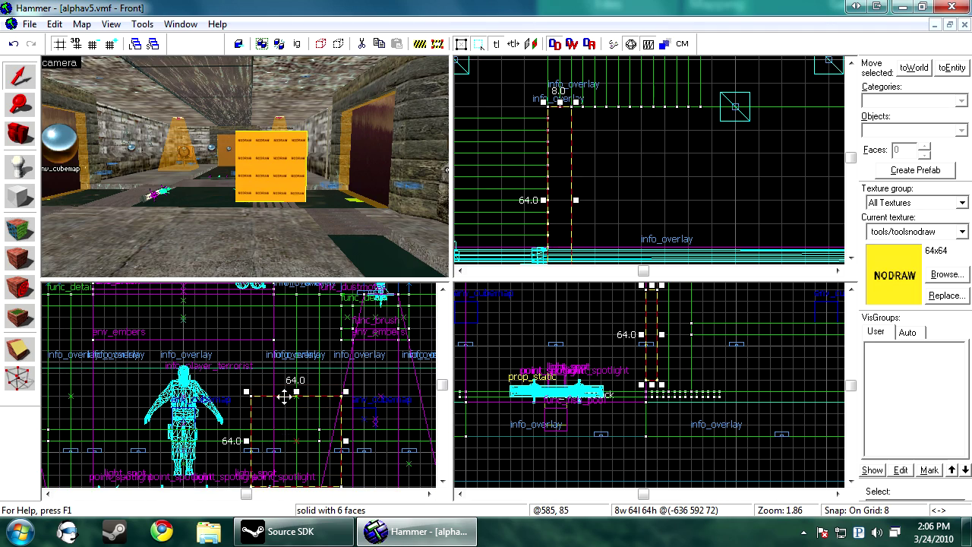
Step: Make test/refract_noeffect the current texture from the texture browser's test results
click(944, 275)
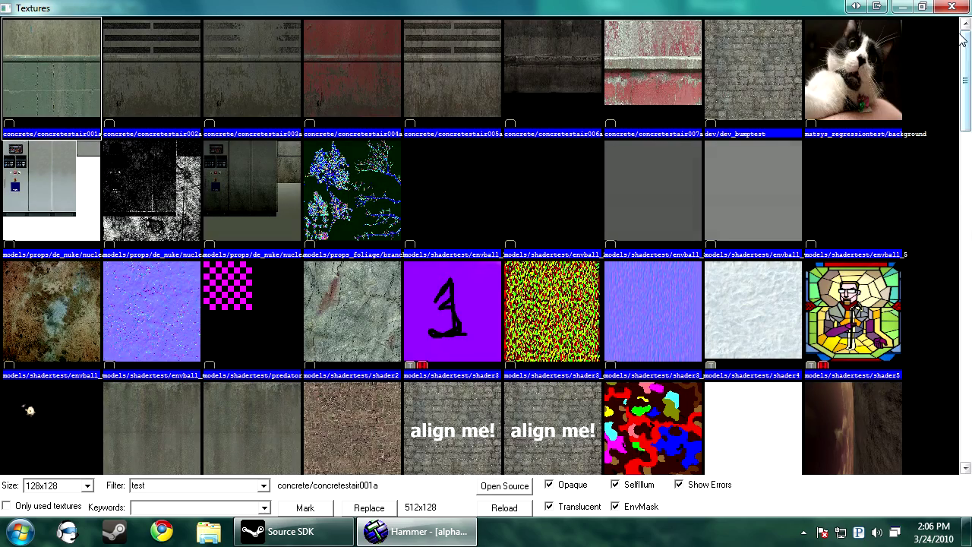
drag(962, 40, 966, 387)
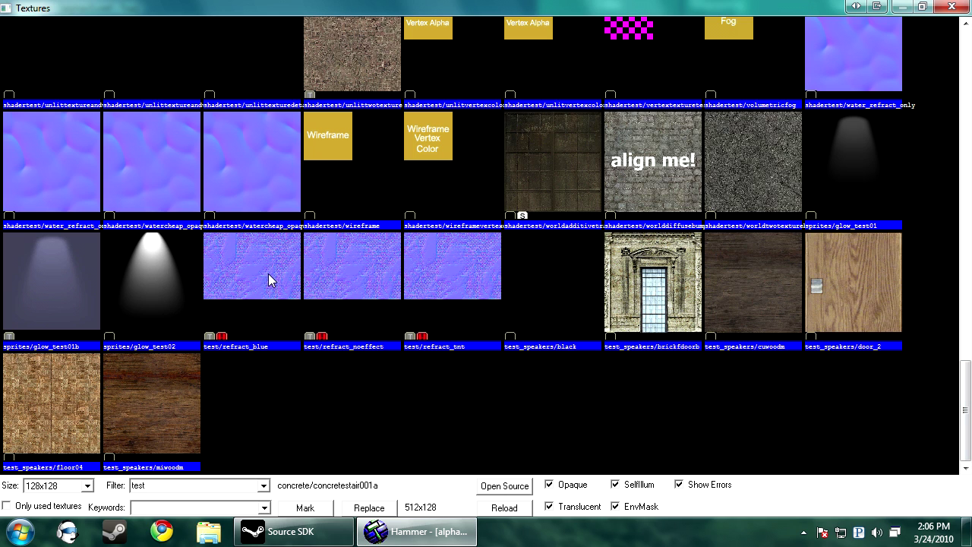
click(248, 328)
click(388, 319)
click(422, 323)
double_click(354, 284)
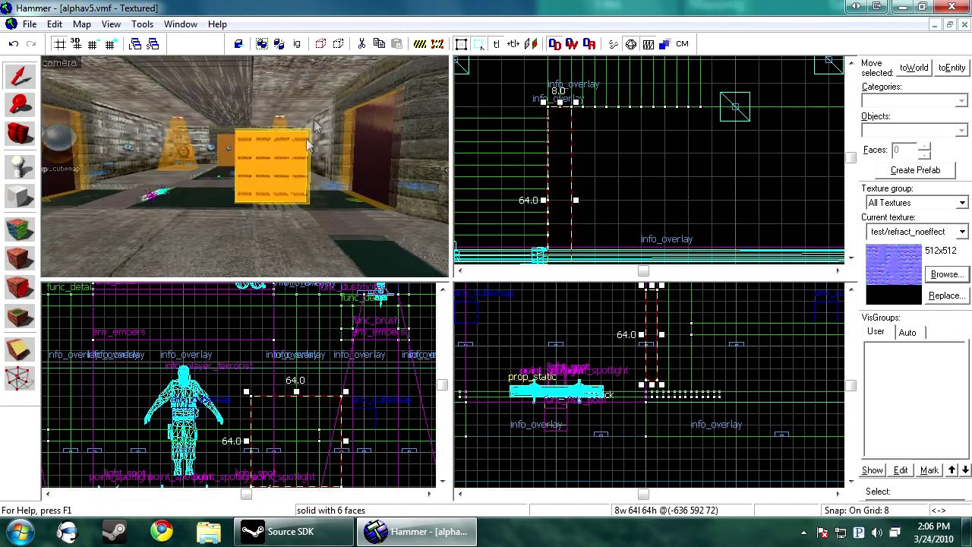
Step: Apply test/refract_noeffect to the brush's large front face only and fit the texture to that face
click(20, 227)
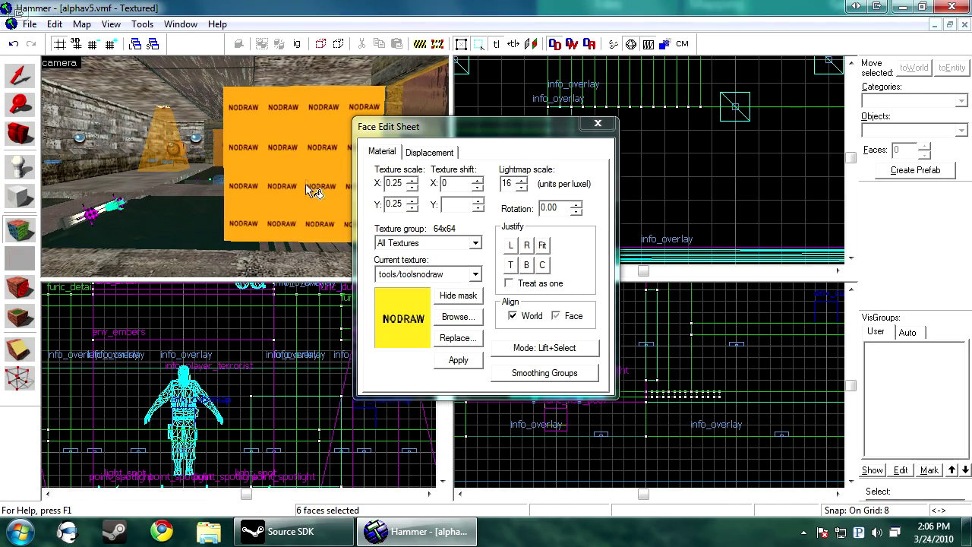
click(423, 274)
scroll(442, 76, up, 2)
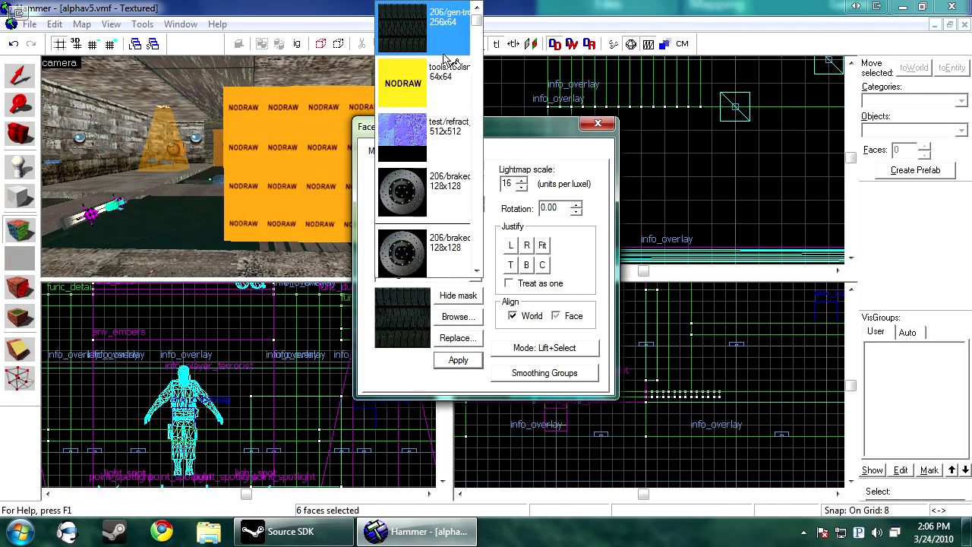
click(432, 141)
right_click(298, 179)
click(301, 182)
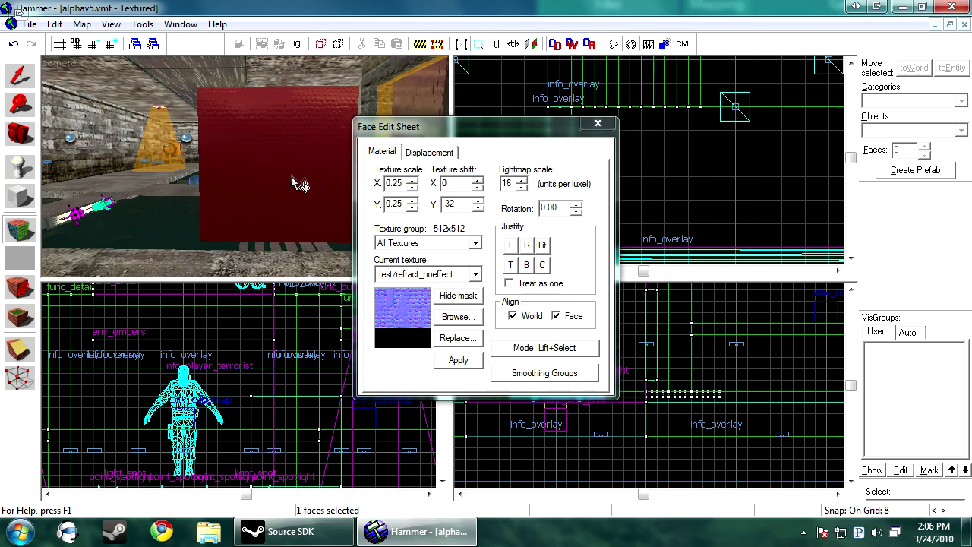
click(542, 244)
click(597, 120)
Step: Apply test/refract_noeffect to the brush's opposite large face and fit the texture to it
key(z)
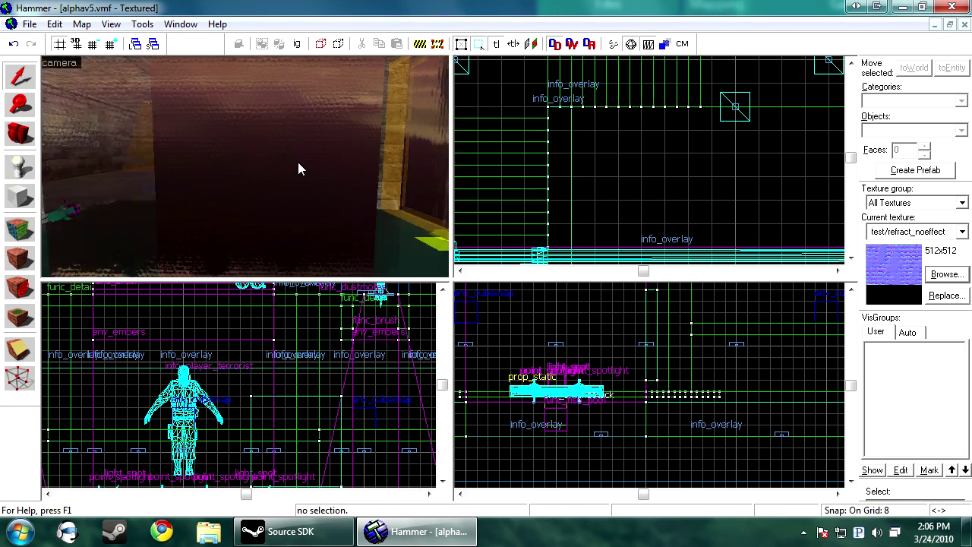
key(w)
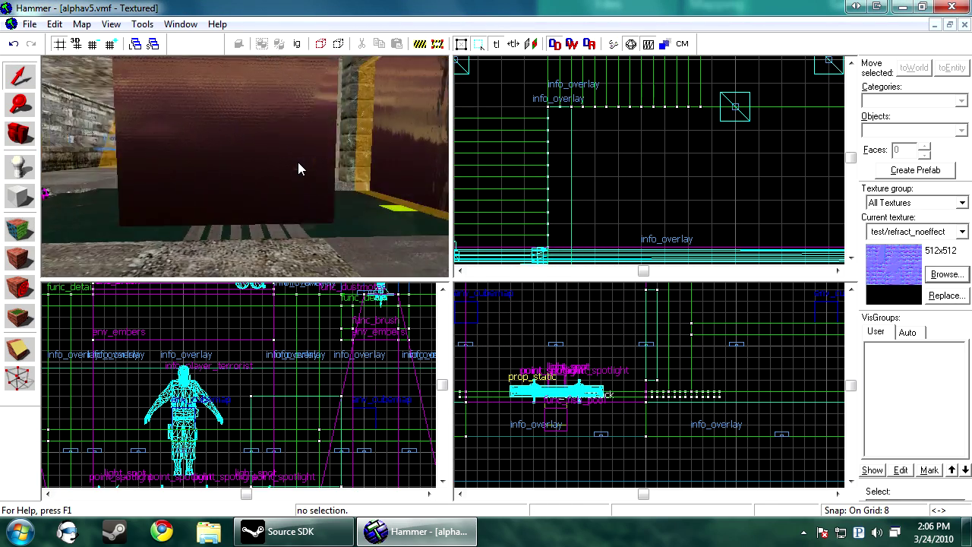
key(s)
key(w)
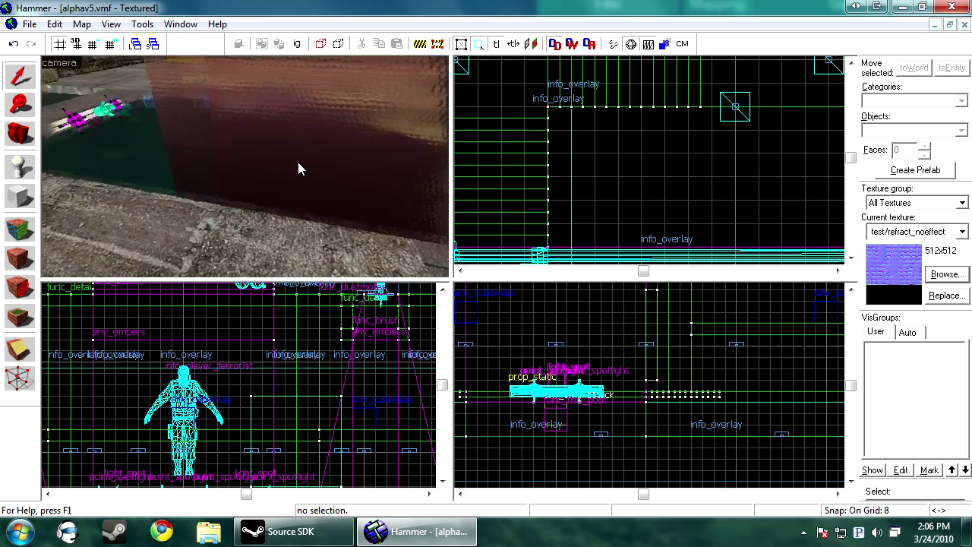
key(s)
key(Left)
key(Left)
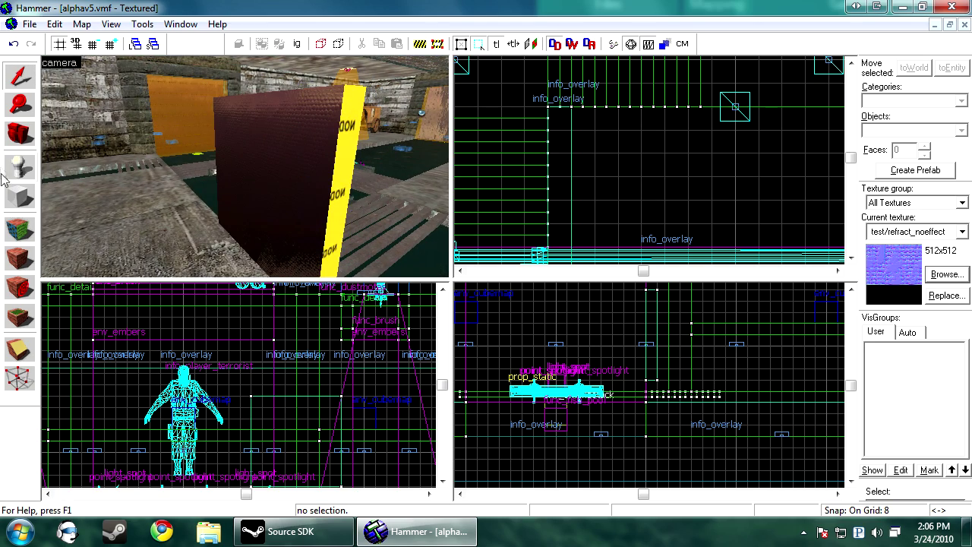
click(20, 228)
click(305, 199)
key(d)
key(Left)
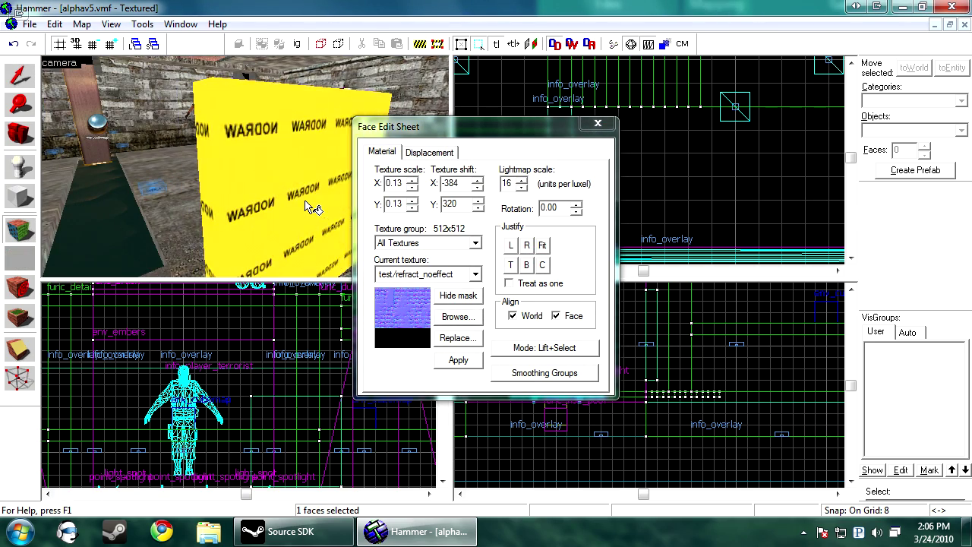
click(542, 245)
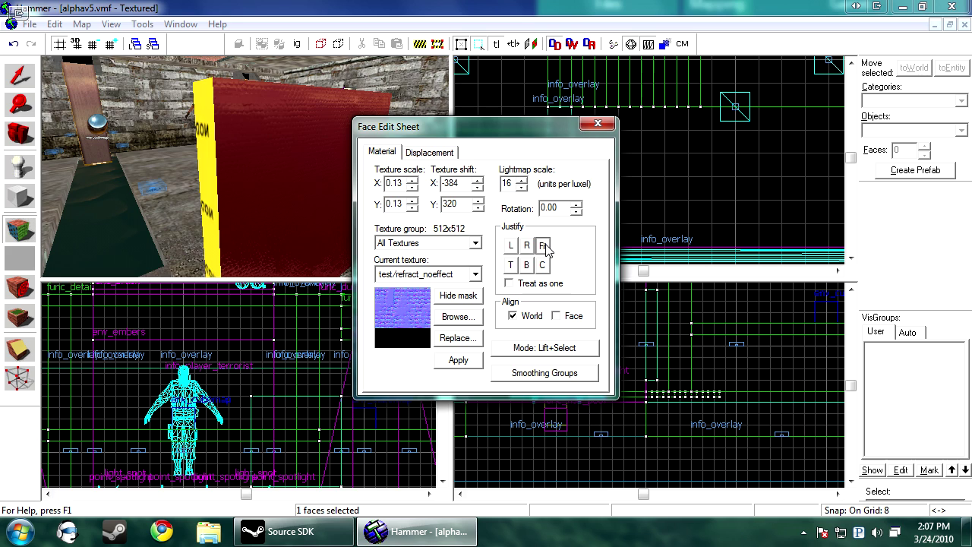
click(597, 123)
Step: Tie the refract_noeffect brush to an entity of class func_brush
click(213, 148)
key(a)
key(Right)
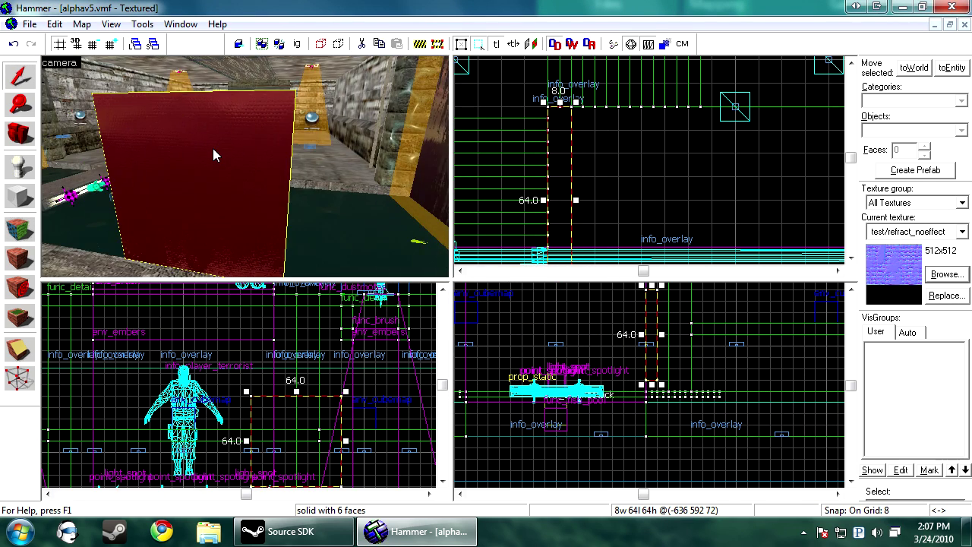
key(Down)
key(Down)
key(Left)
key(Left)
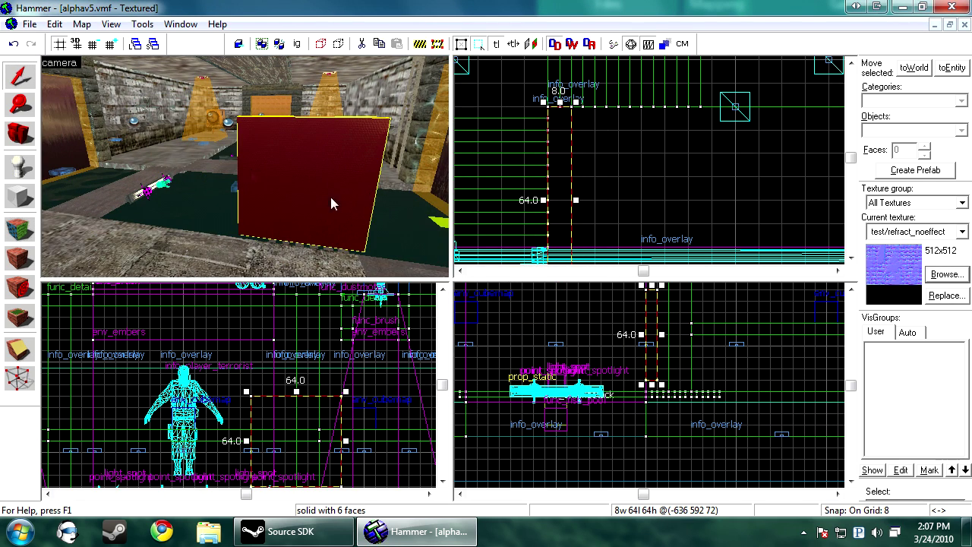
key(ctrl+t)
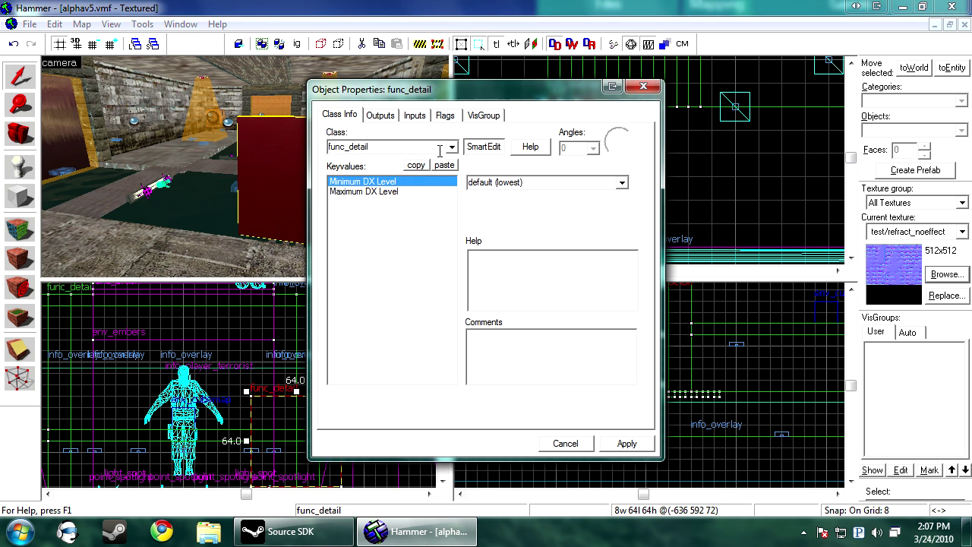
click(452, 148)
scroll(423, 187, up, 1)
scroll(418, 197, up, 2)
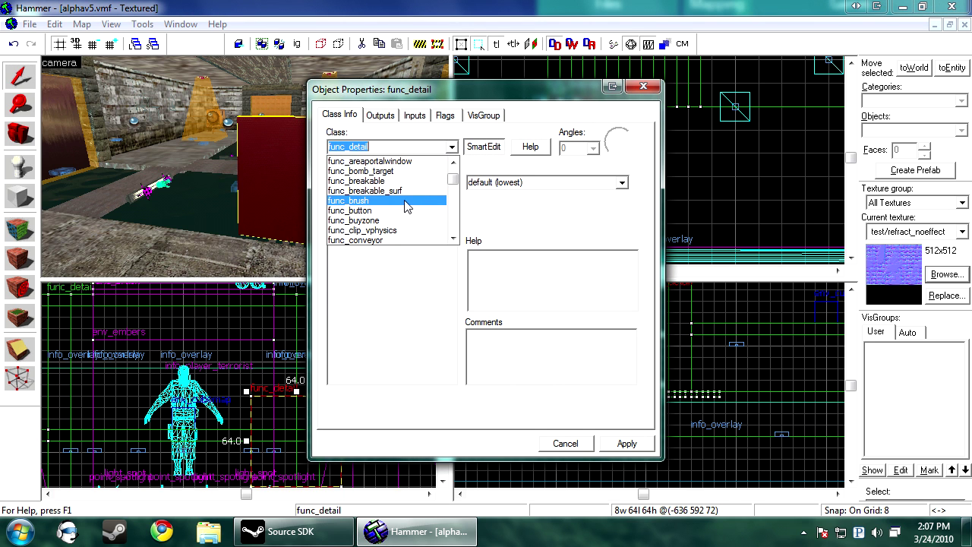
click(624, 443)
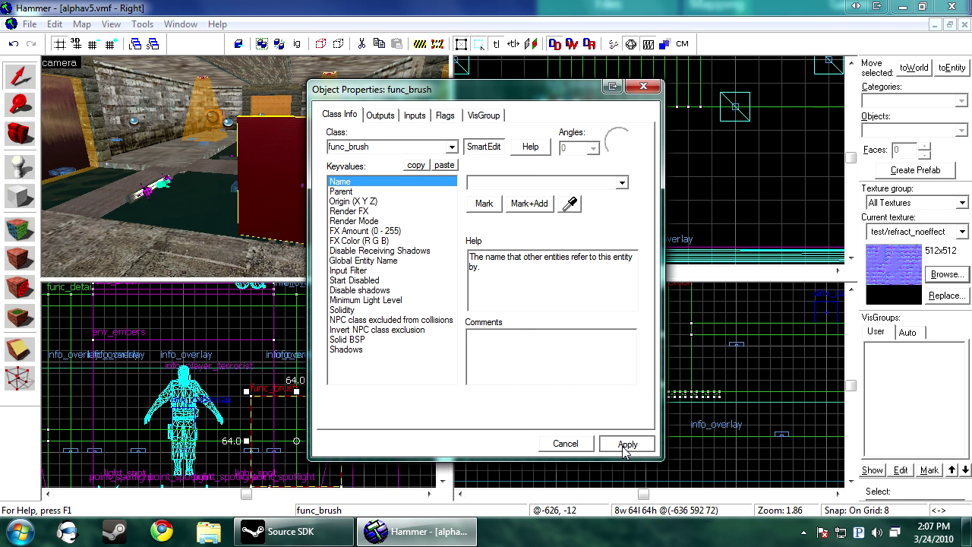
click(569, 443)
Step: Place a copy of the func_brush panel on the opposite side of the room and clear the selection
scroll(629, 162, down, 6)
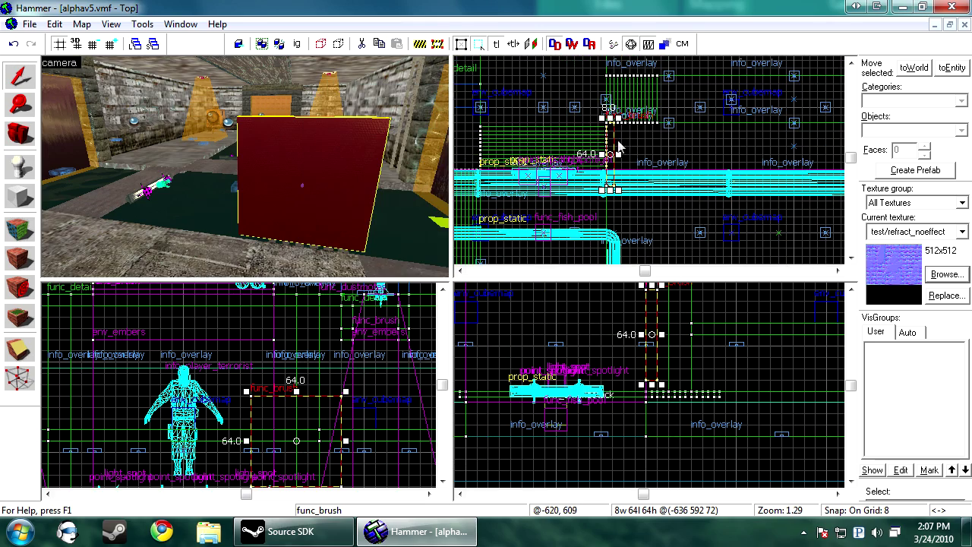
mouse_move(607, 128)
mouse_down()
mouse_move(673, 132)
mouse_move(647, 198)
mouse_move(649, 84)
mouse_move(634, 98)
mouse_move(634, 84)
mouse_up()
scroll(674, 131, down, 5)
scroll(649, 213, up, 6)
scroll(634, 98, up, 2)
key(Escape)
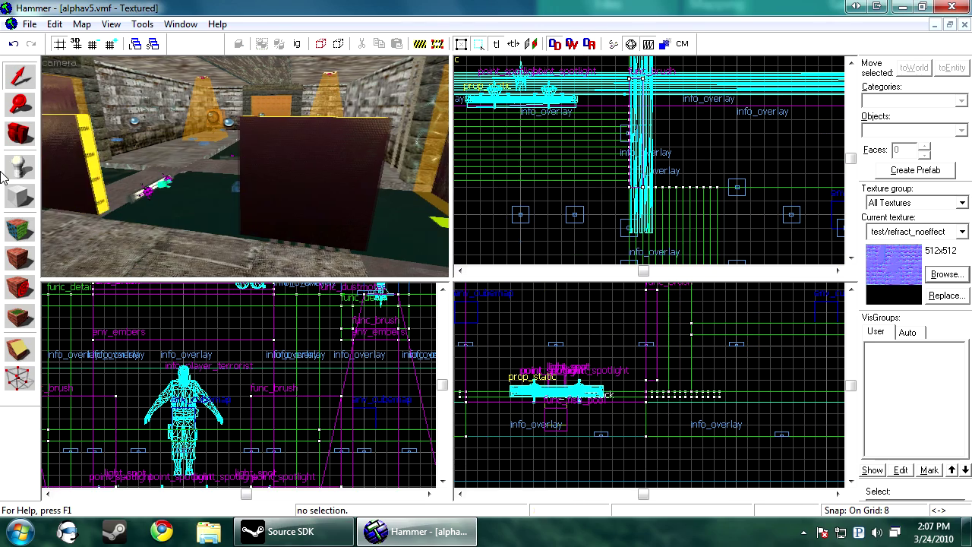
key(a)
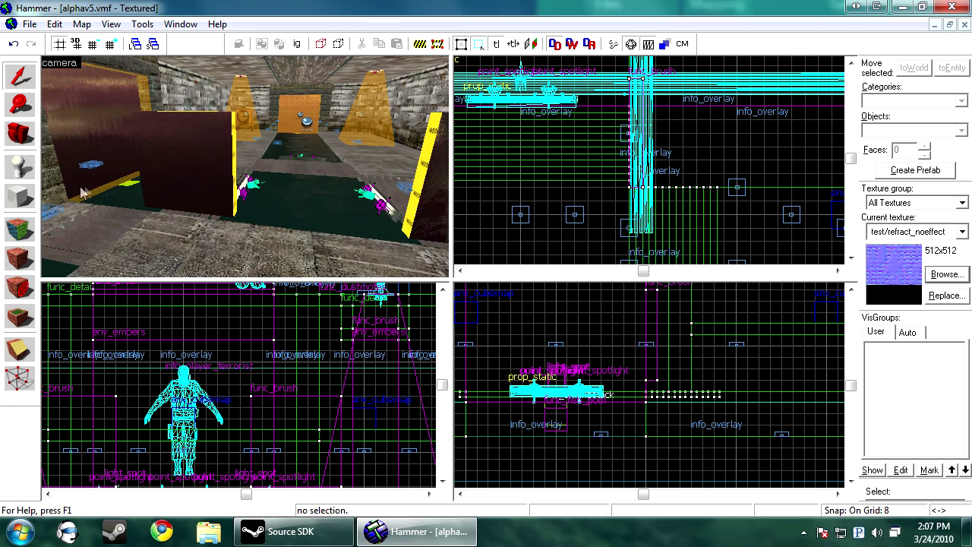
Step: Apply test/refract_blue to the copied panel's front face and fit the texture to it
click(20, 228)
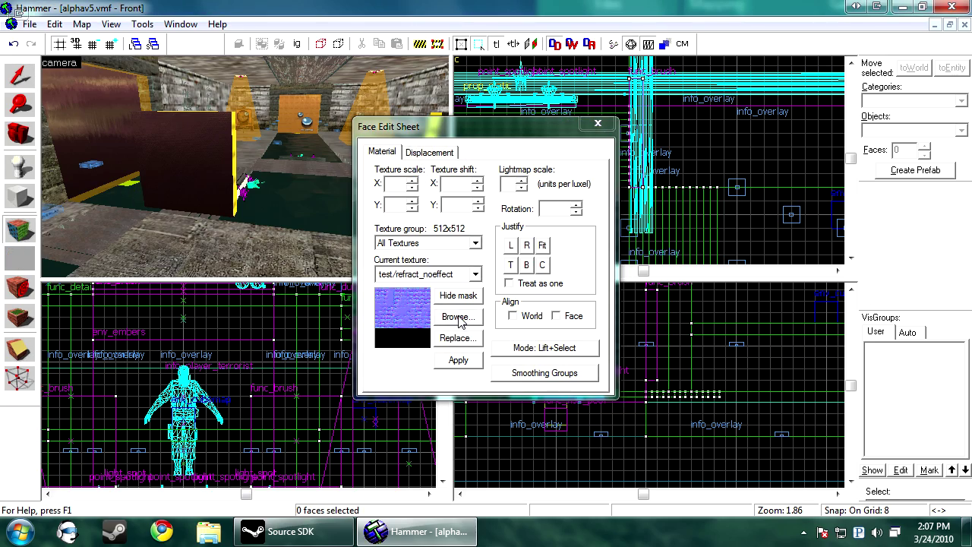
click(458, 317)
click(269, 315)
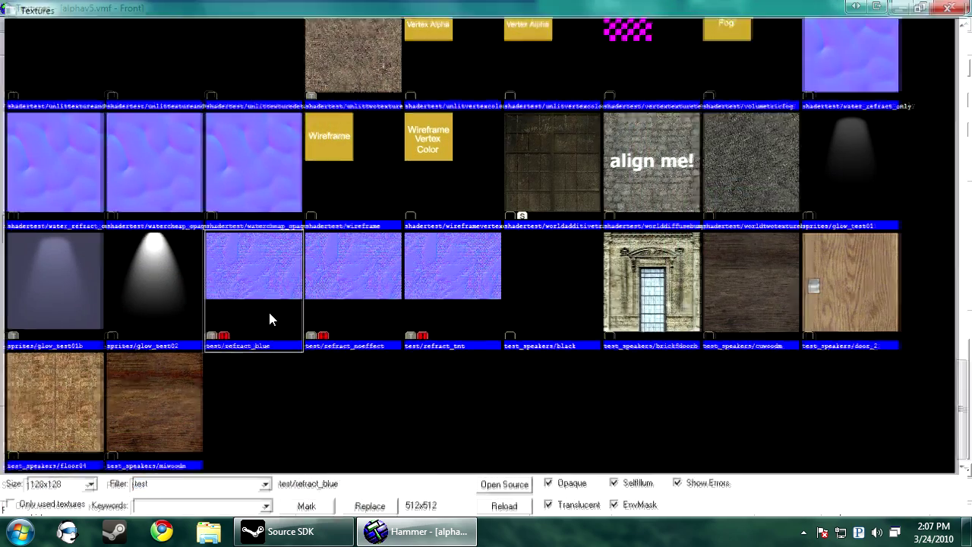
double_click(270, 319)
right_click(202, 156)
click(208, 164)
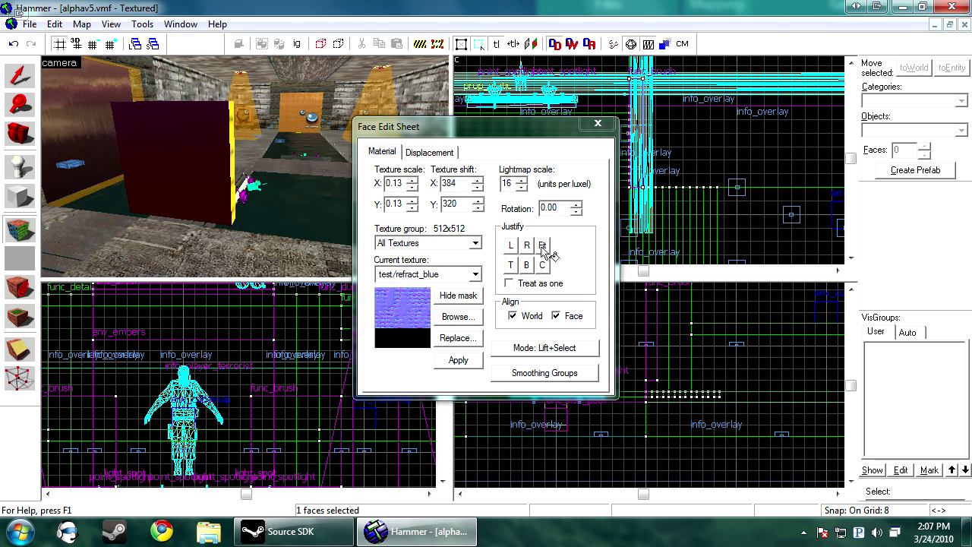
click(541, 248)
Step: Apply test/refract_blue to the copied panel's back face, fit it, and close the face editing sheet
key(w)
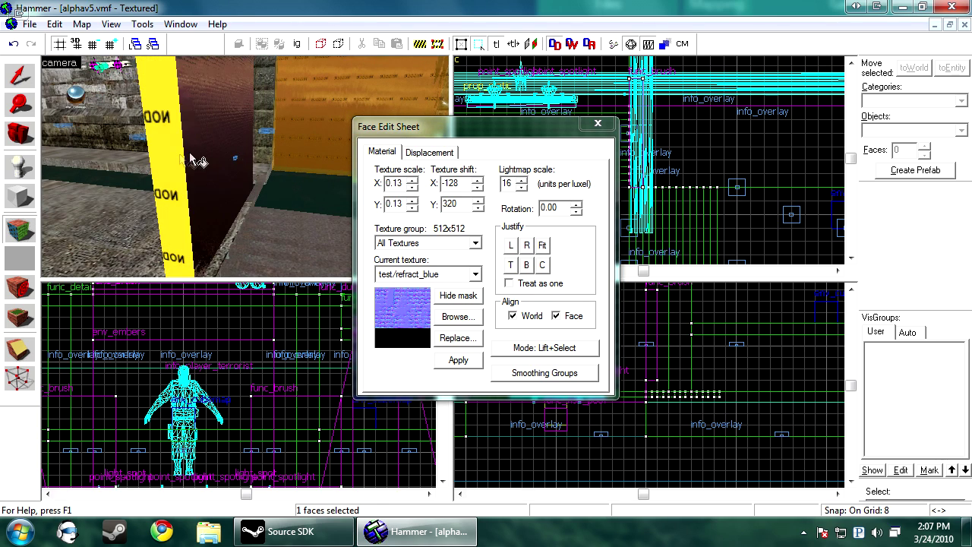
click(221, 157)
click(543, 246)
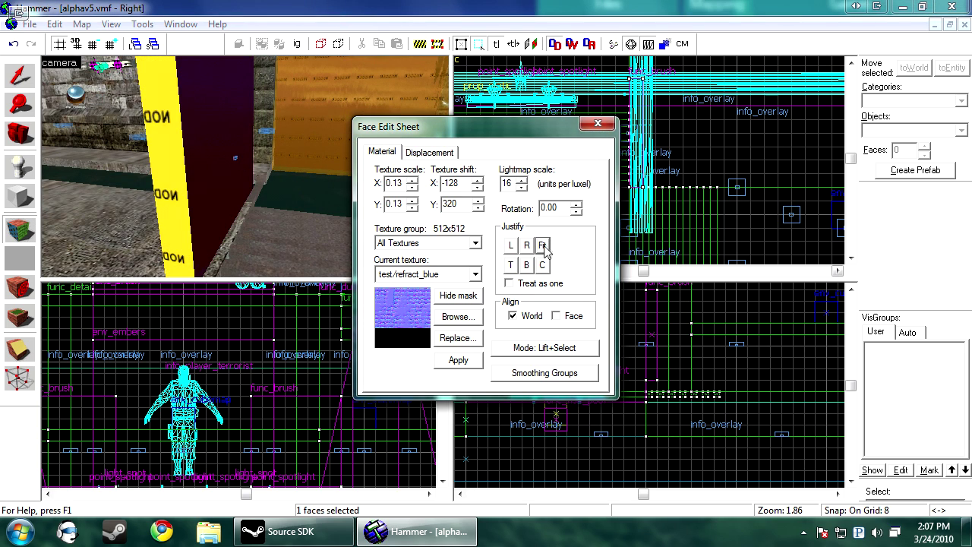
click(597, 123)
key(a)
key(w)
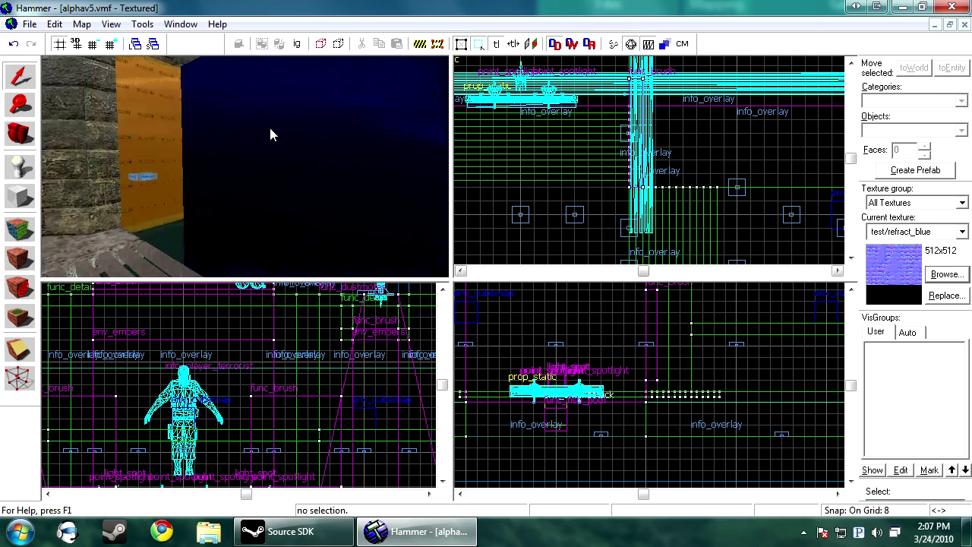
Step: Place a copy of the refract_blue func_brush panel beside the existing panels
key(d)
key(s)
key(w)
key(s)
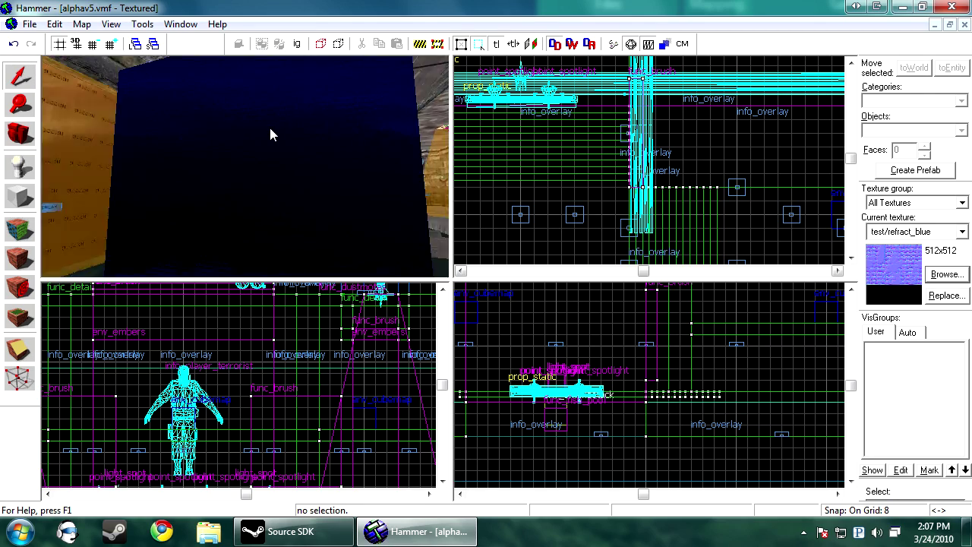
key(s)
key(d)
key(a)
click(208, 158)
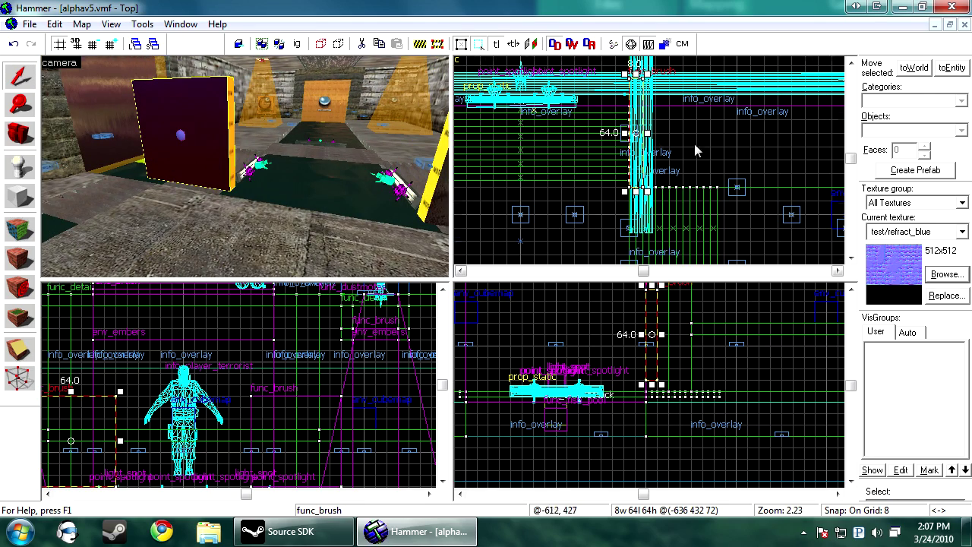
scroll(698, 150, down, 5)
drag(660, 129, 687, 79)
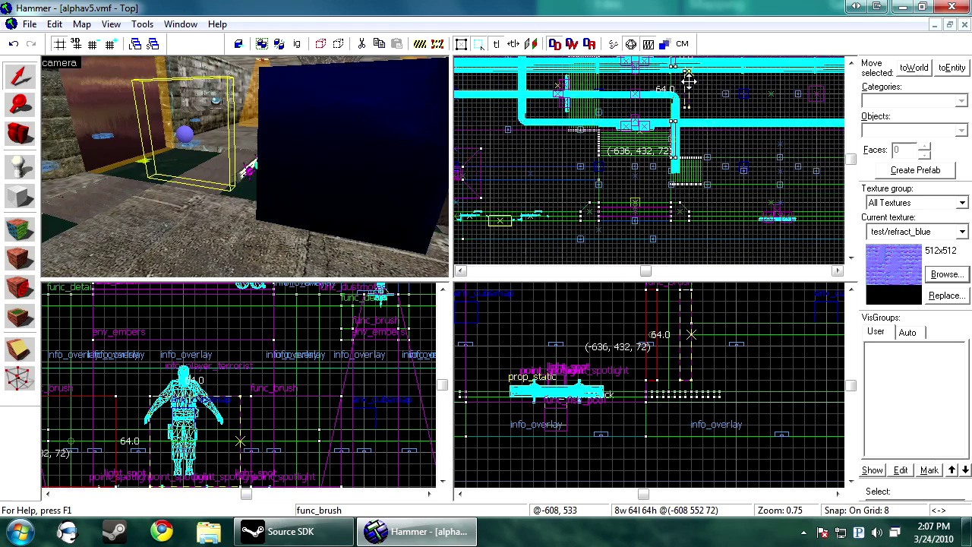
scroll(687, 80, up, 2)
Step: Apply test/refract_tnt to the new panel's front face and fit the texture to it
key(shift+a)
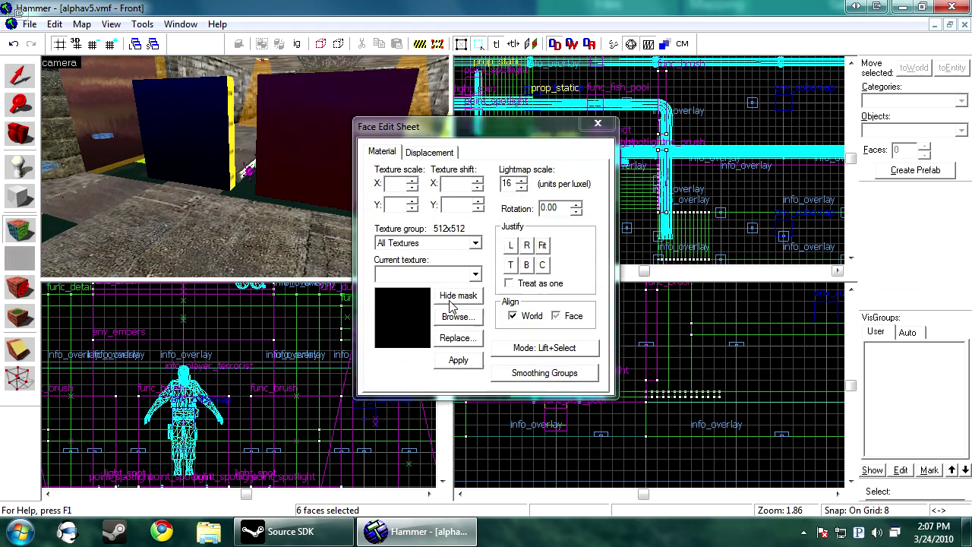
click(456, 316)
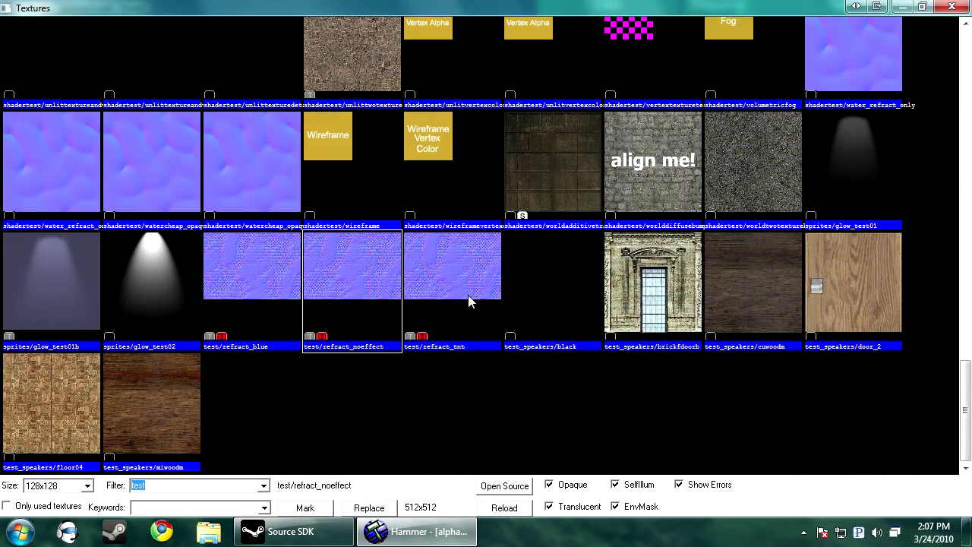
double_click(468, 294)
right_click(331, 135)
click(321, 142)
click(542, 245)
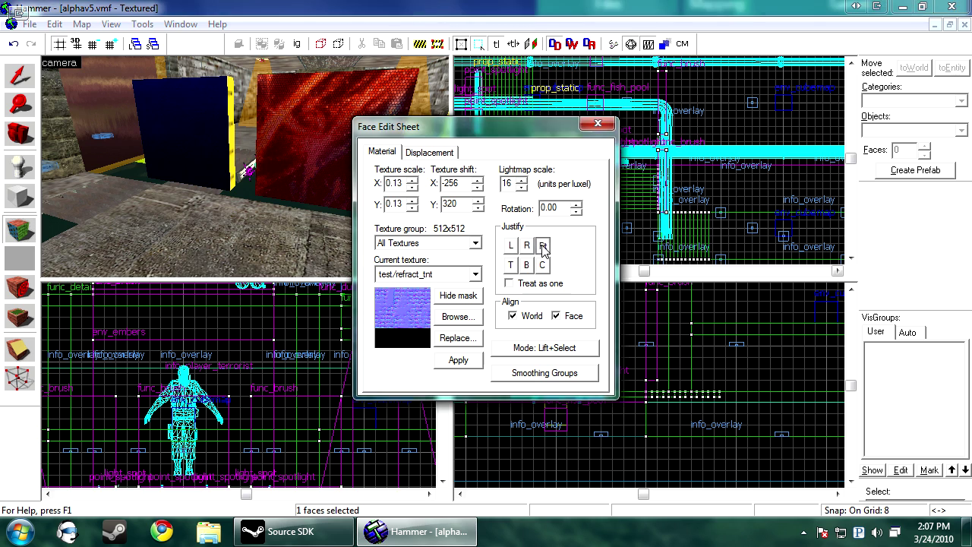
click(537, 252)
Step: Apply test/refract_tnt to the new panel's back face, fit it, and close the face editing sheet
key(w)
key(d)
key(w)
key(z)
key(z)
right_click(257, 170)
click(257, 170)
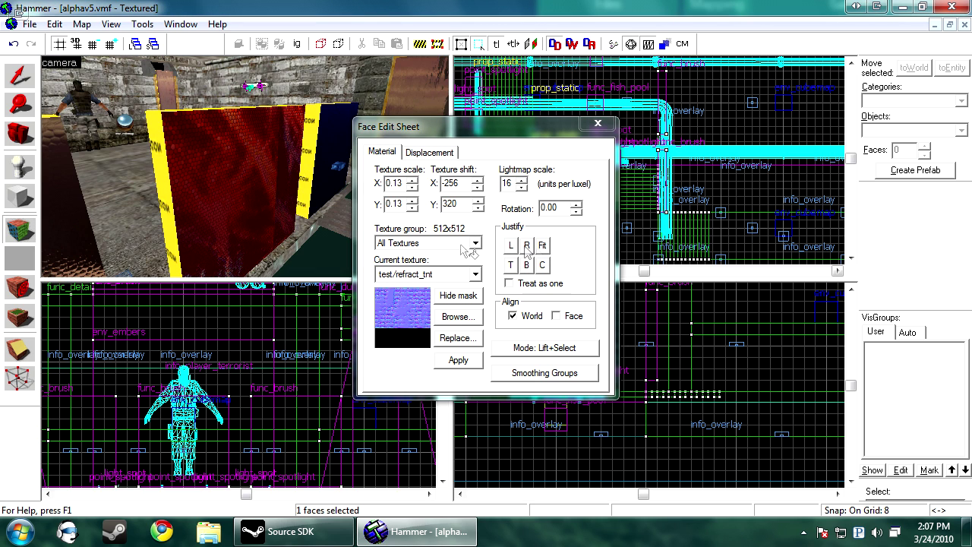
click(542, 248)
click(604, 126)
Step: Look over the textured panels, choose the map's compile configuration, and compile and run the map
key(w)
key(a)
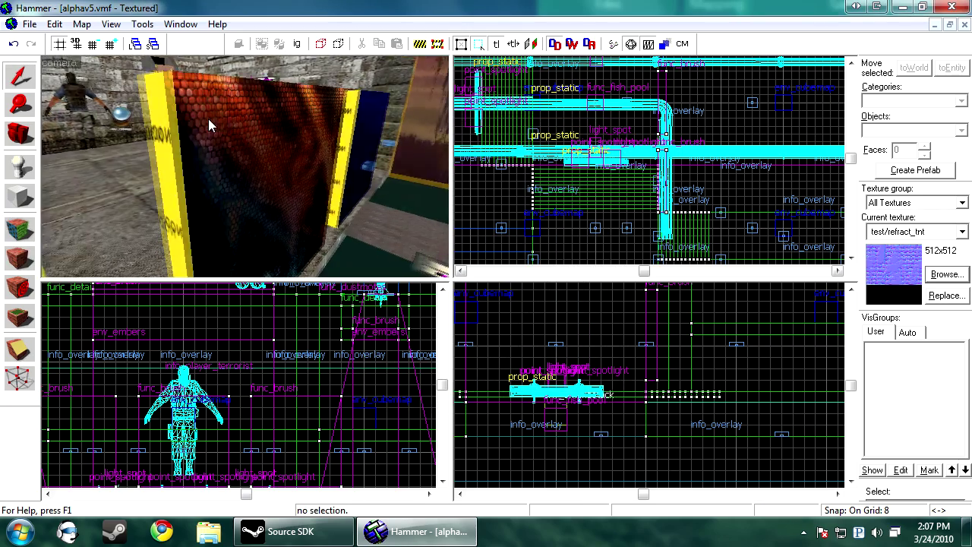
key(w)
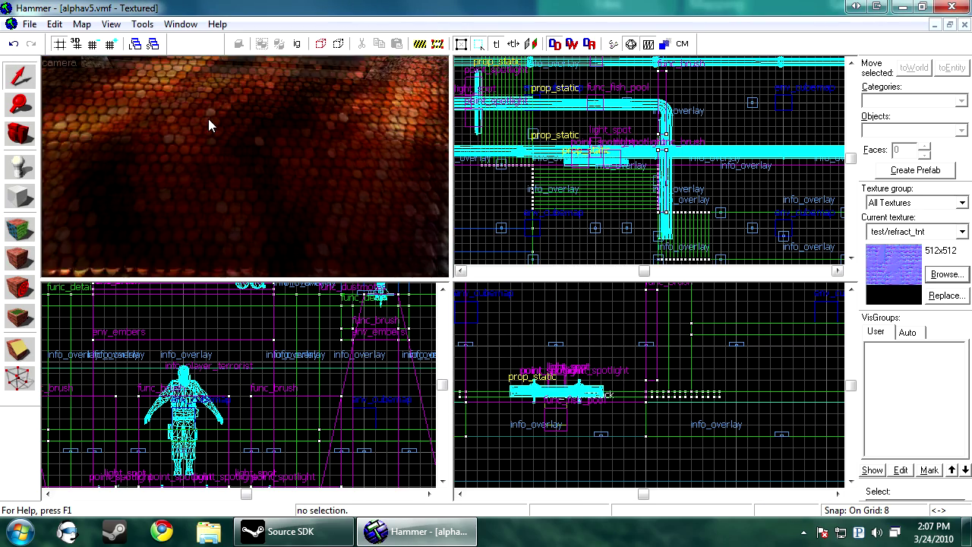
scroll(208, 118, up, 6)
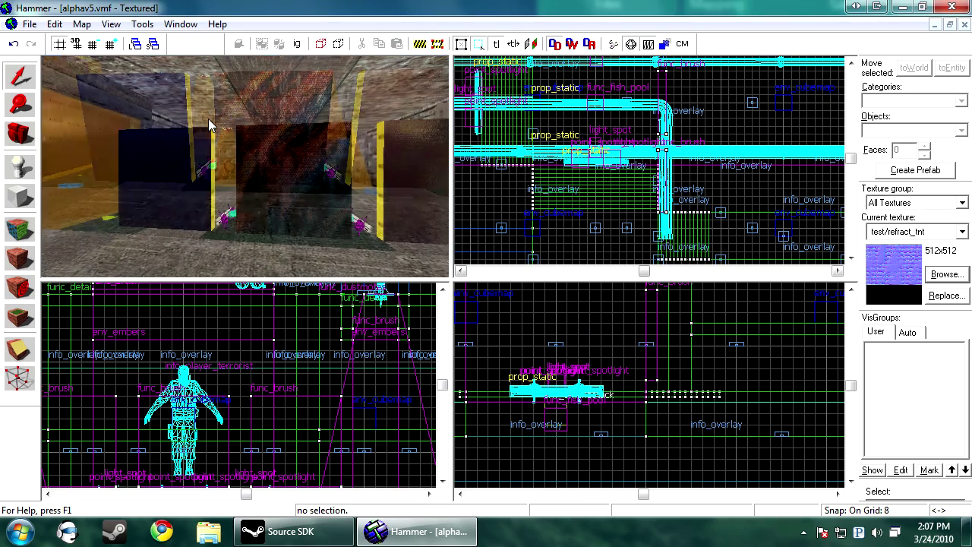
scroll(208, 125, up, 2)
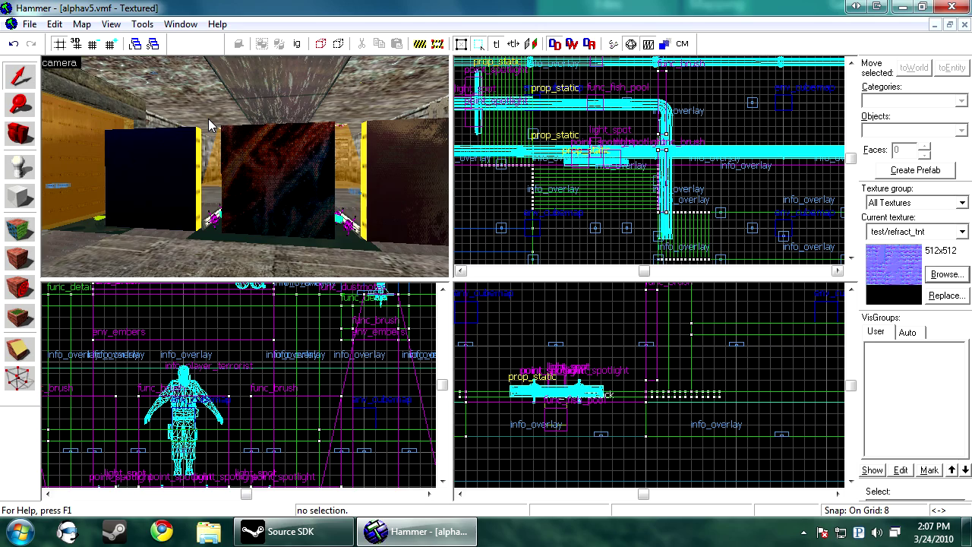
key(F9)
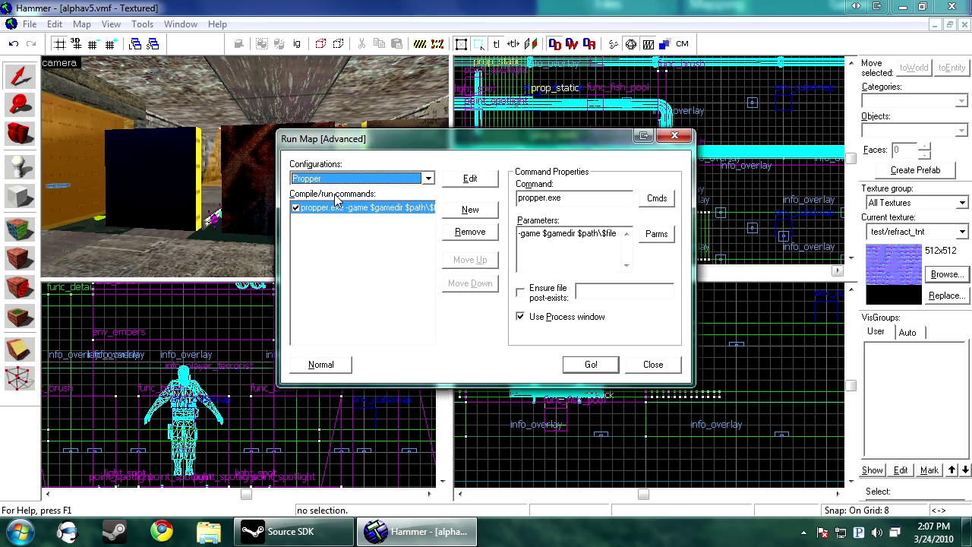
click(429, 178)
click(327, 189)
click(582, 370)
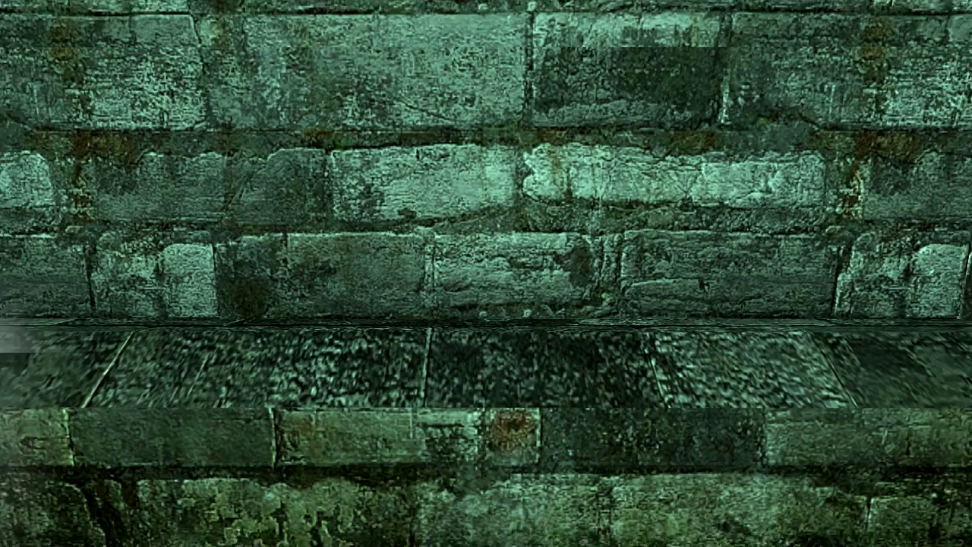
Step: Walk up to the refract panels in the running game to examine how each material renders
key(s)
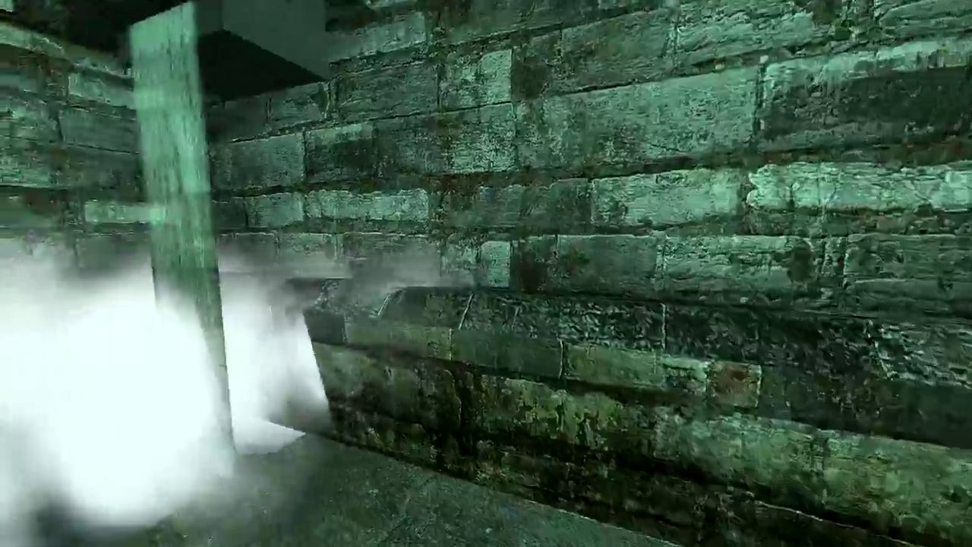
key(w)
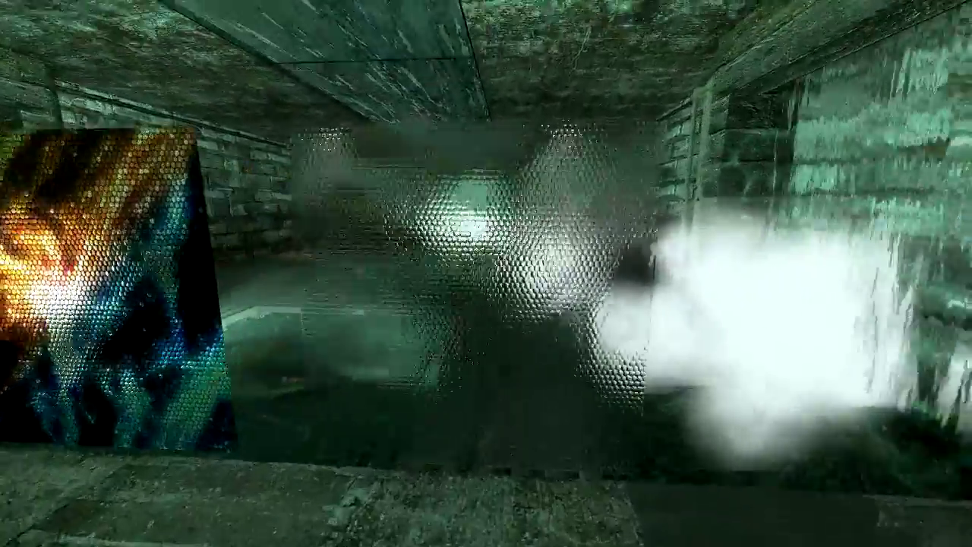